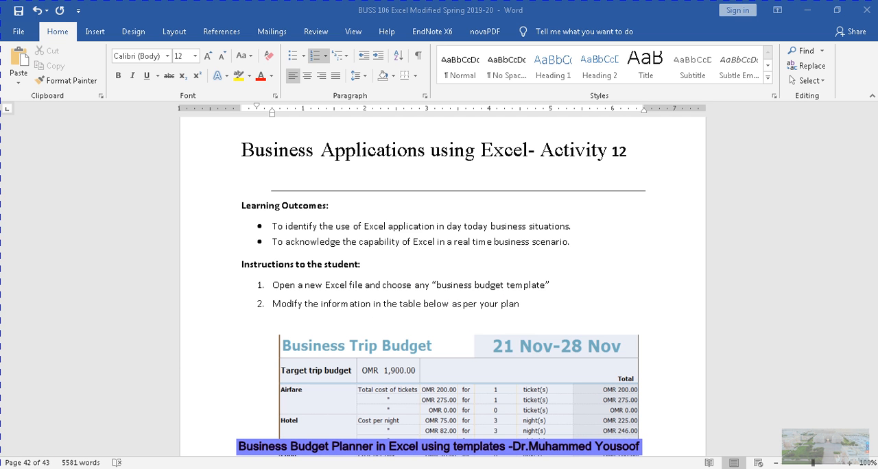
Switch to Excel and search the online templates for a new workbook with "Business budget planner"
{"action": "left_click", "coordinate": [98, 468]}
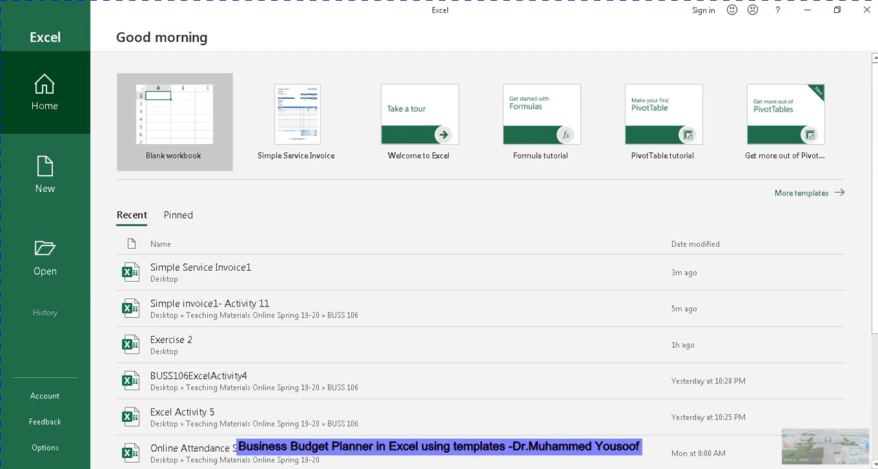
{"action": "left_click", "coordinate": [48, 192]}
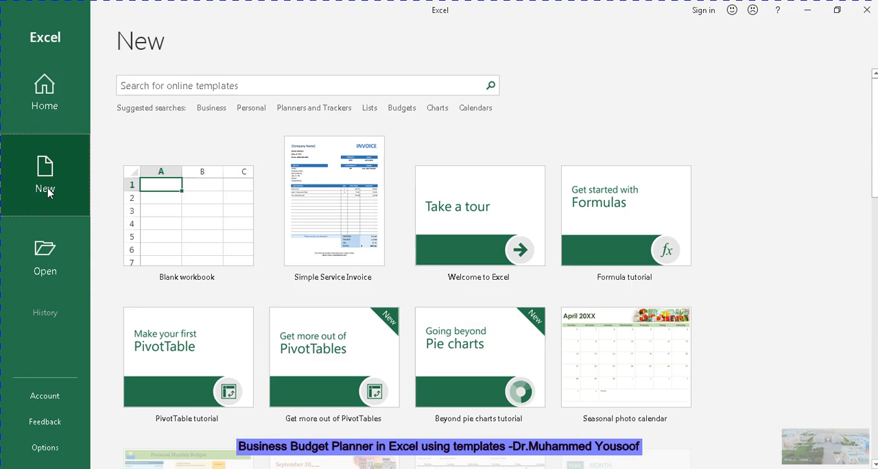
{"action": "left_click", "coordinate": [204, 84]}
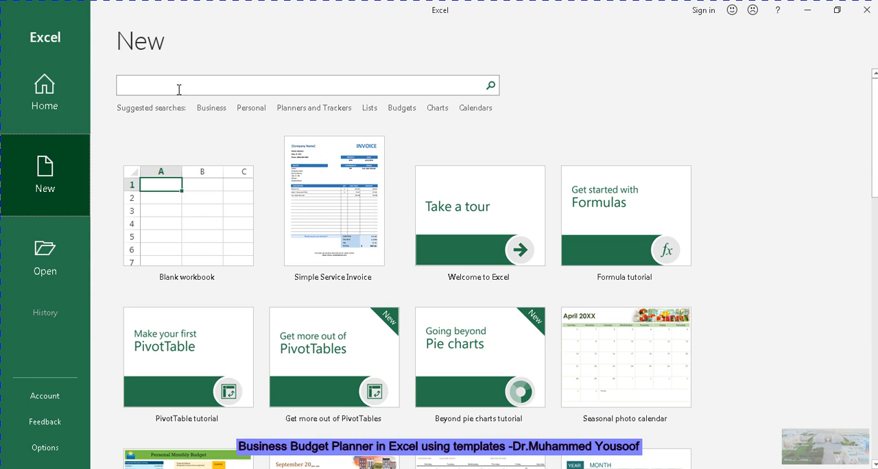
{"action": "left_click", "coordinate": [181, 92]}
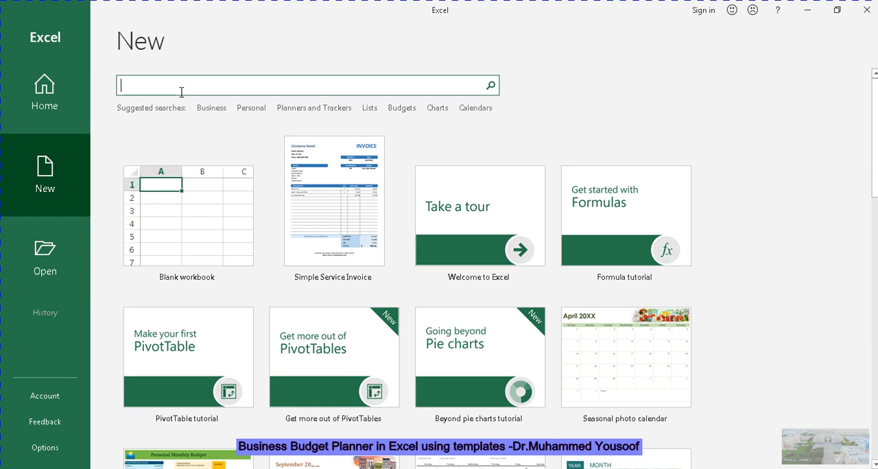
{"action": "type", "text": "Business budget planner"}
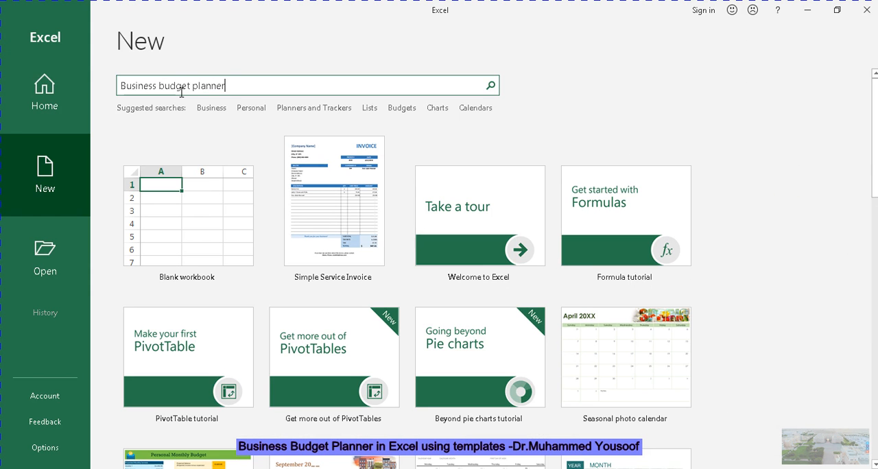
{"action": "key", "text": "Return"}
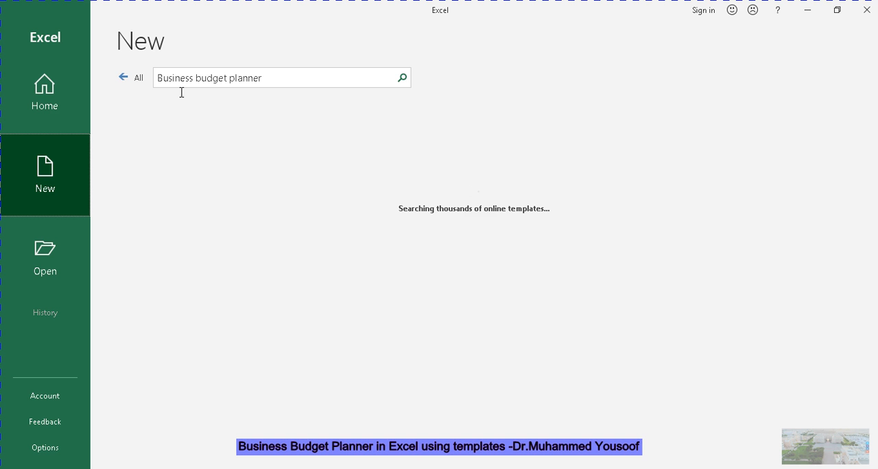
Replace the template search phrase with "budget" and run the search
{"action": "left_click", "coordinate": [265, 82]}
{"action": "left_click", "coordinate": [266, 82]}
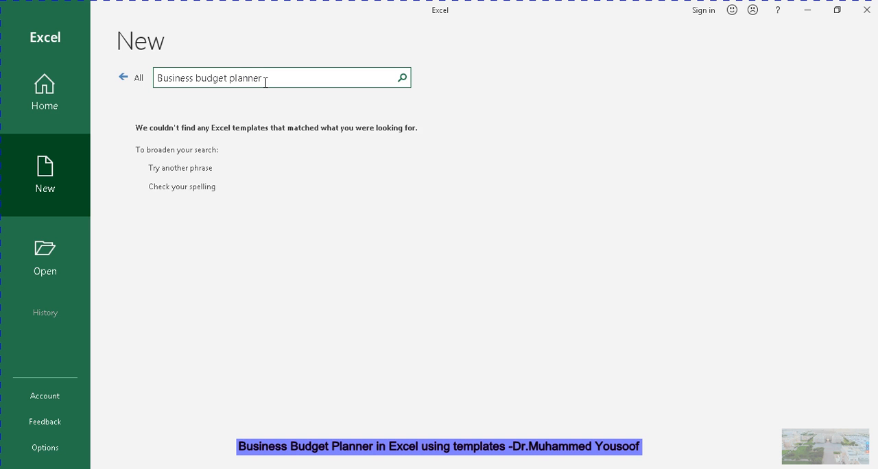
{"action": "key", "text": "BackSpace"}
{"action": "key", "text": "BackSpace"}
{"action": "key", "text": "BackSpace"}
{"action": "key", "text": "BackSpace"}
{"action": "key", "text": "BackSpace"}
{"action": "key", "text": "BackSpace"}
{"action": "key", "text": "BackSpace"}
{"action": "key", "text": "BackSpace"}
{"action": "key", "text": "BackSpace"}
{"action": "key", "text": "BackSpace"}
{"action": "key", "text": "BackSpace"}
{"action": "key", "text": "BackSpace"}
{"action": "key", "text": "BackSpace"}
{"action": "key", "text": "BackSpace"}
{"action": "key", "text": "BackSpace"}
{"action": "key", "text": "BackSpace"}
{"action": "key", "text": "BackSpace"}
{"action": "key", "text": "BackSpace"}
{"action": "key", "text": "BackSpace"}
{"action": "key", "text": "BackSpace"}
{"action": "key", "text": "BackSpace"}
{"action": "key", "text": "BackSpace"}
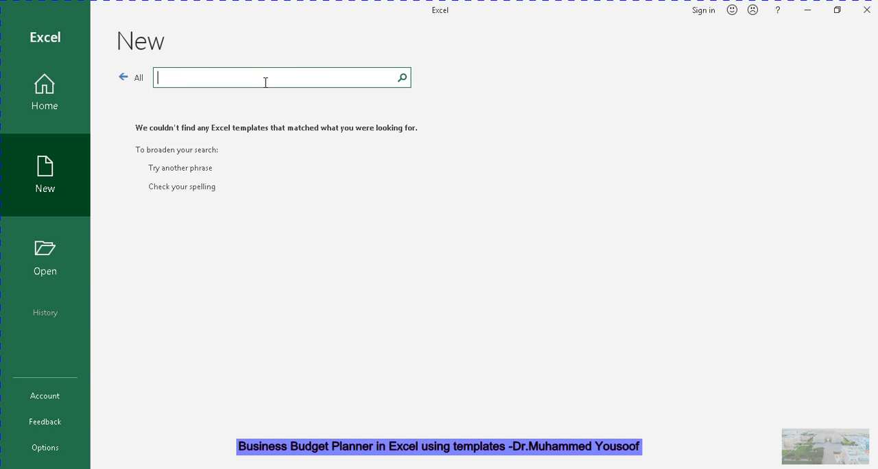
{"action": "type", "text": "budget"}
{"action": "key", "text": "Return"}
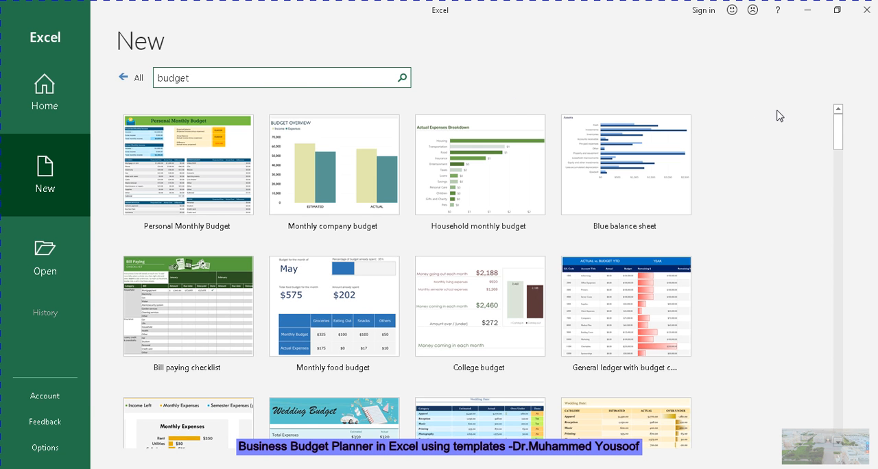
Extend the template search phrase to "business trip budget" and run the search
{"action": "left_click_drag", "start_coordinate": [842, 130], "coordinate": [845, 113]}
{"action": "left_click", "coordinate": [161, 78]}
{"action": "type", "text": "Business trip"}
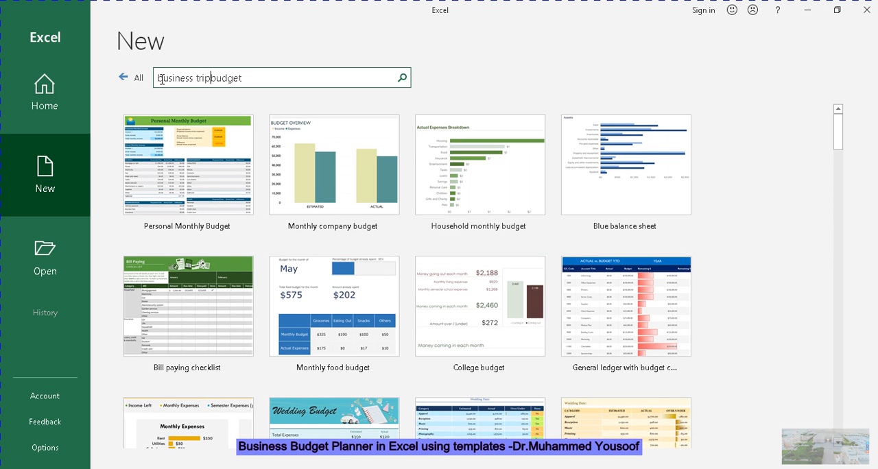
{"action": "left_click", "coordinate": [273, 77]}
{"action": "key", "text": "Return"}
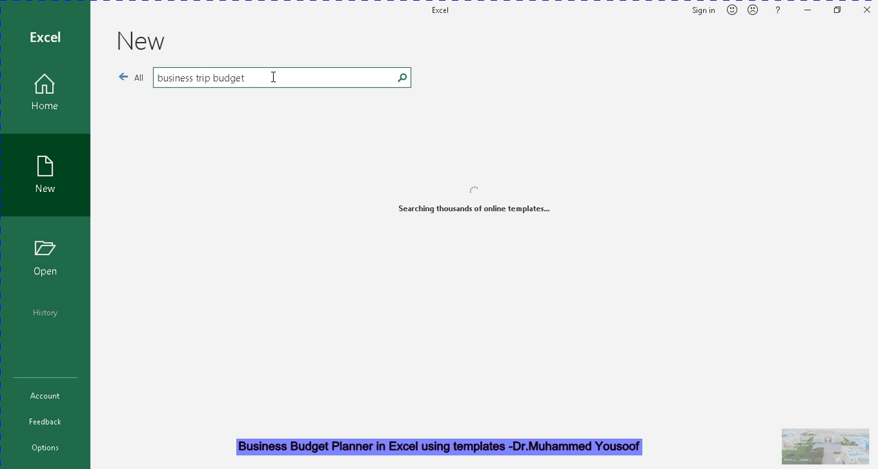
Shorten the template search to "business budget" and create a workbook from the Business trip budget template
{"action": "left_click", "coordinate": [213, 77]}
{"action": "key", "text": "BackSpace"}
{"action": "key", "text": "BackSpace"}
{"action": "key", "text": "BackSpace"}
{"action": "key", "text": "BackSpace"}
{"action": "left_click", "coordinate": [200, 77]}
{"action": "key", "text": "BackSpace"}
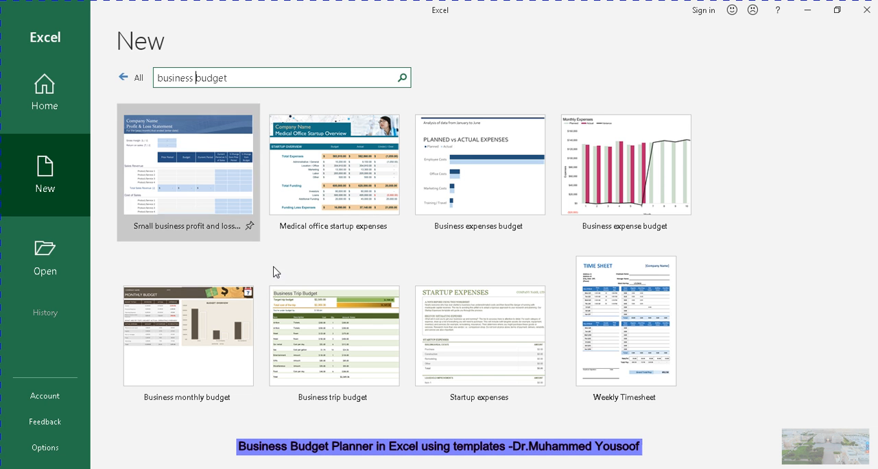
{"action": "left_click", "coordinate": [317, 339]}
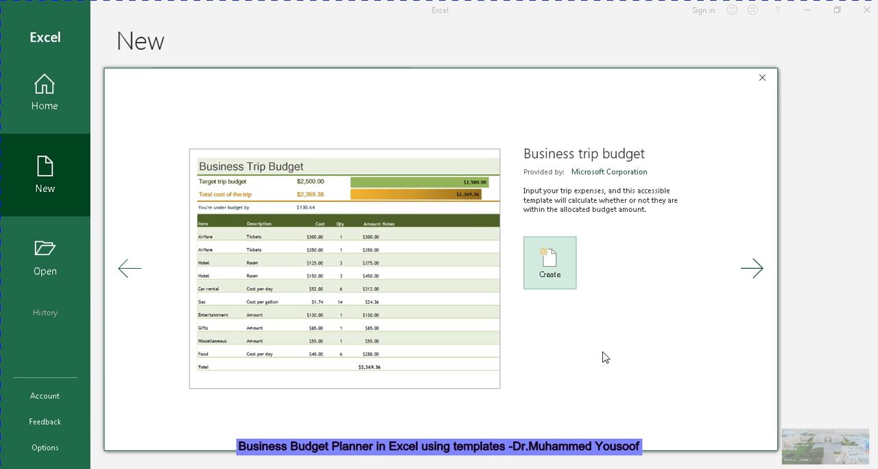
{"action": "left_click", "coordinate": [550, 271]}
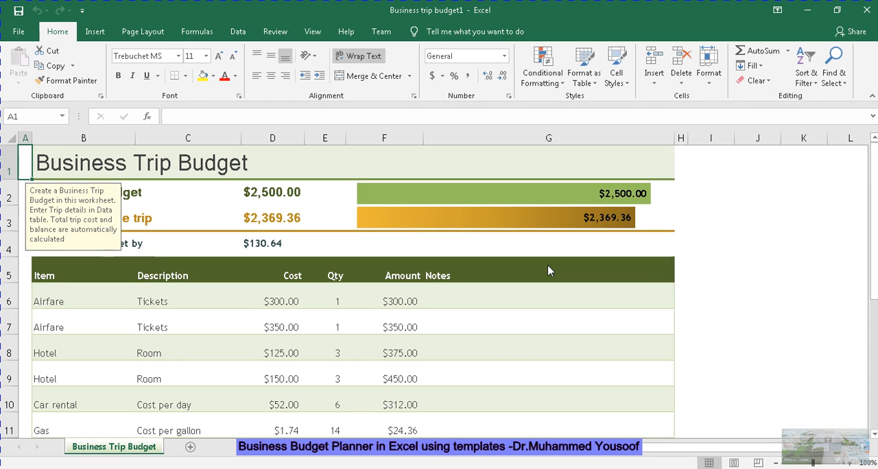
Extend the sheet title in B1 with "for Mr." and the traveller's name
{"action": "left_click", "coordinate": [171, 165]}
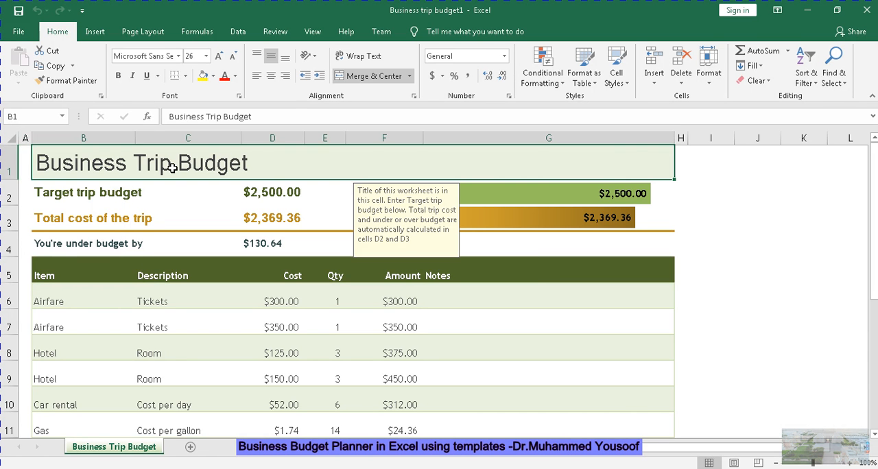
{"action": "double_click", "coordinate": [254, 164]}
{"action": "type", "text": "fo"}
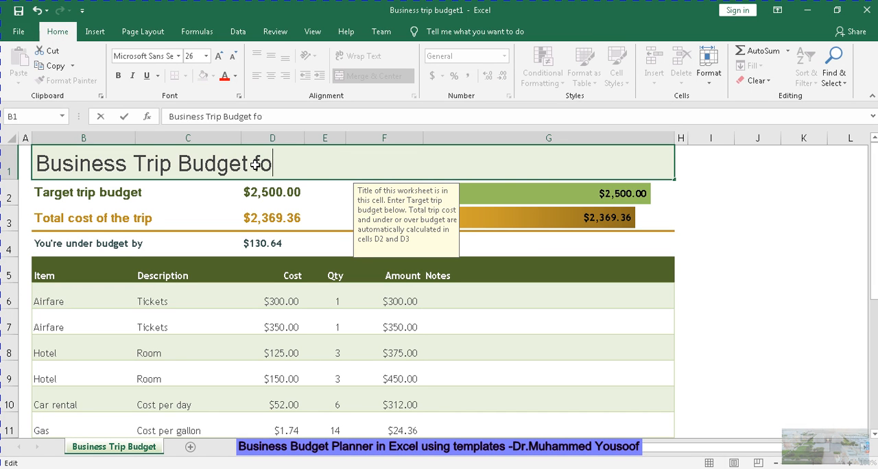
{"action": "type", "text": "r Mr.Mohga"}
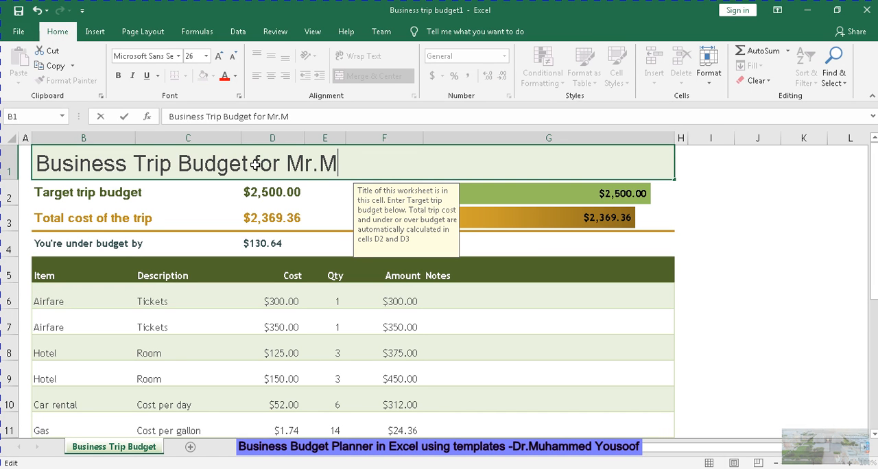
{"action": "type", "text": "mmed"}
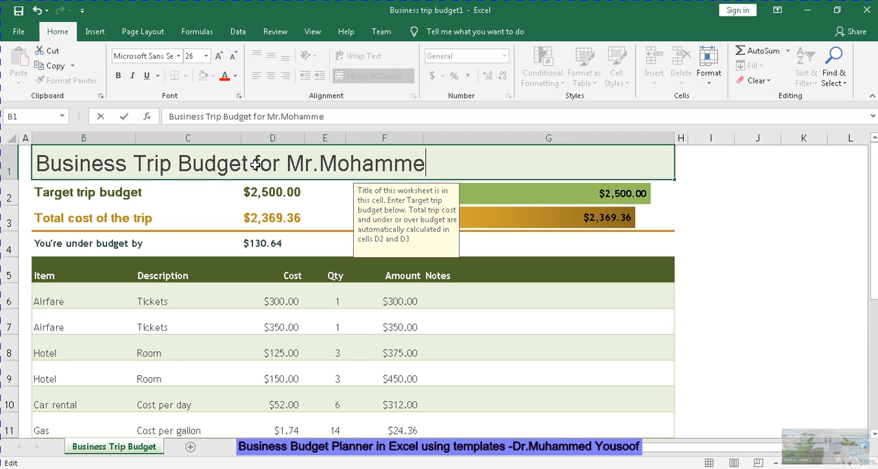
{"action": "left_click", "coordinate": [166, 197]}
Set the target trip budget in D2 to 1500
{"action": "left_click", "coordinate": [255, 197]}
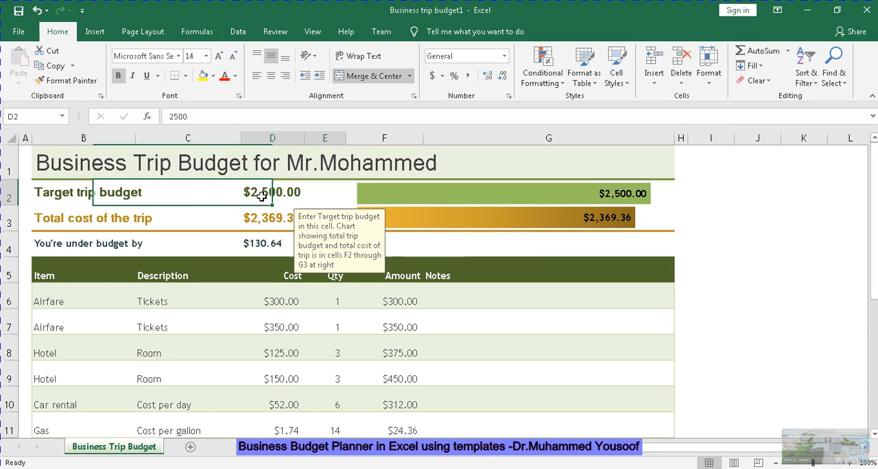
{"action": "double_click", "coordinate": [261, 197]}
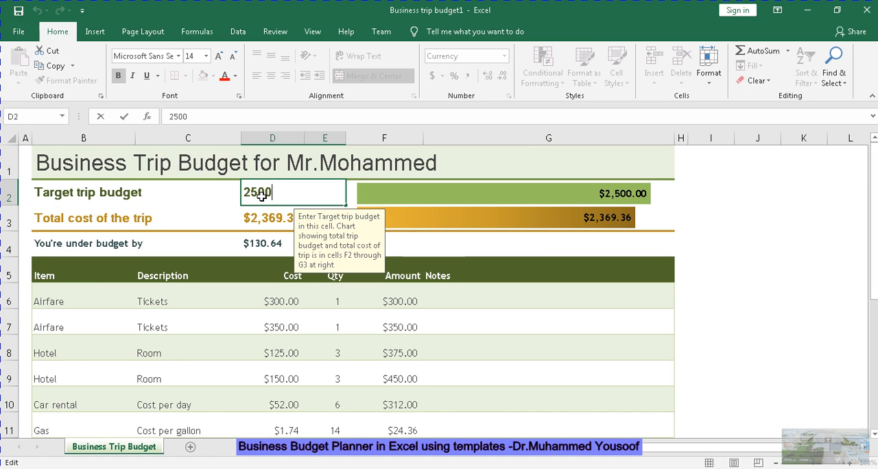
{"action": "key", "text": "BackSpace"}
{"action": "key", "text": "BackSpace"}
{"action": "key", "text": "BackSpace"}
{"action": "key", "text": "BackSpace"}
{"action": "type", "text": "1"}
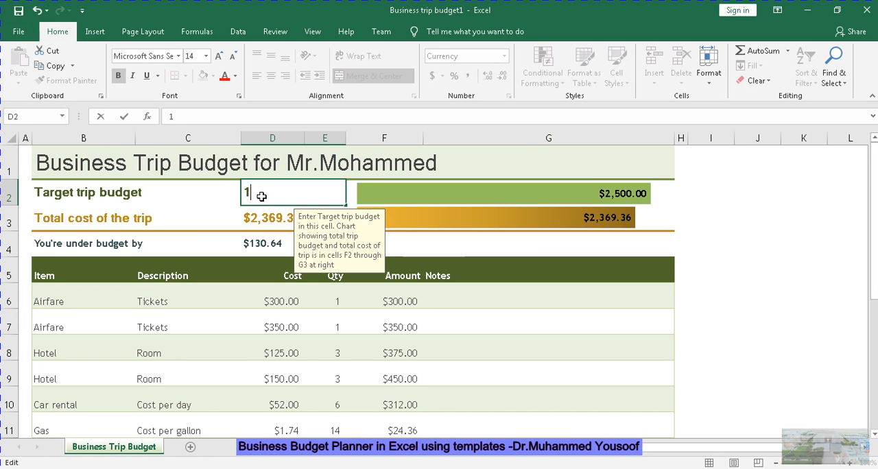
{"action": "type", "text": ",500"}
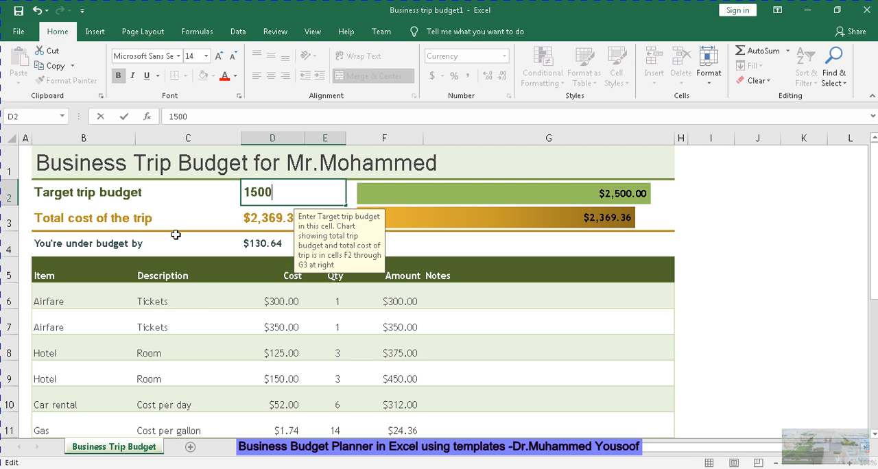
{"action": "left_click", "coordinate": [176, 235]}
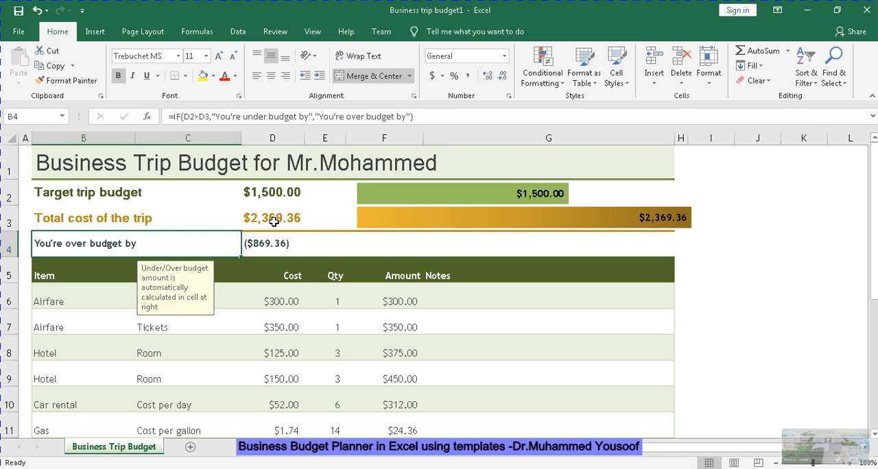
Delete the second Airfare row and the first Hotel row from the budget table
{"action": "left_click", "coordinate": [317, 260]}
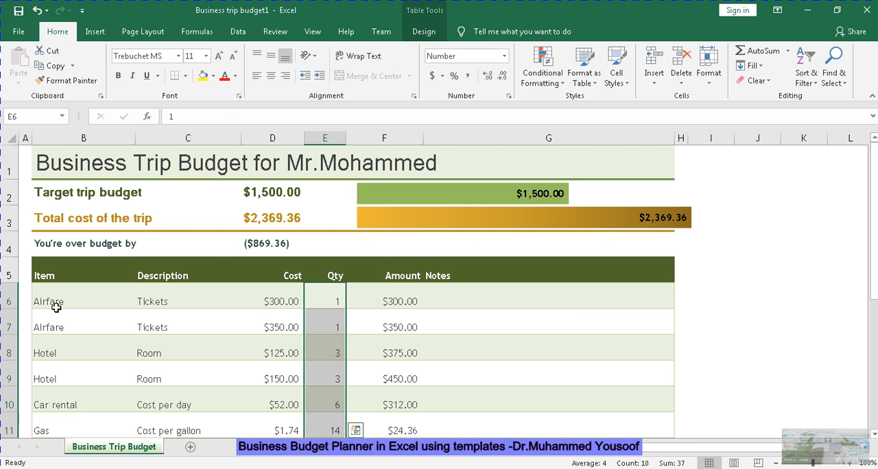
{"action": "right_click", "coordinate": [9, 325]}
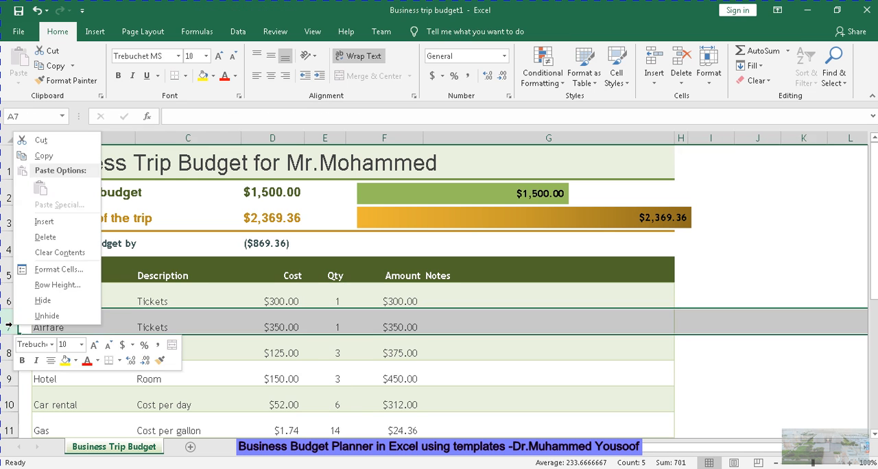
{"action": "left_click", "coordinate": [46, 237]}
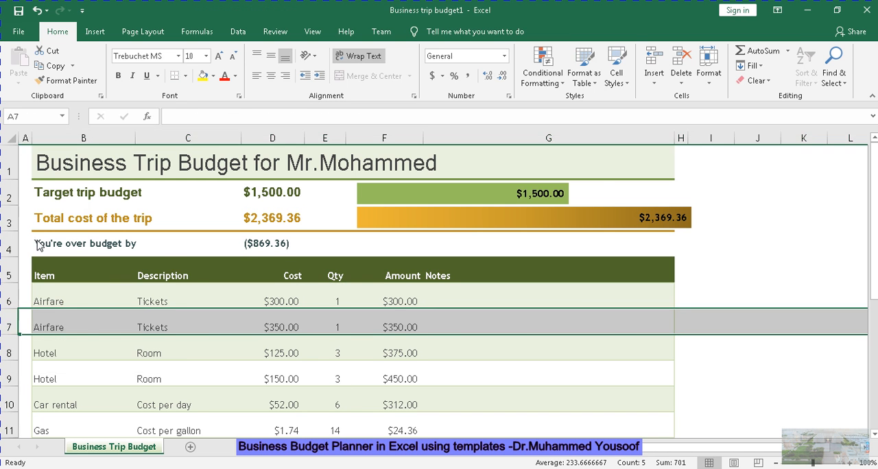
{"action": "right_click", "coordinate": [11, 326]}
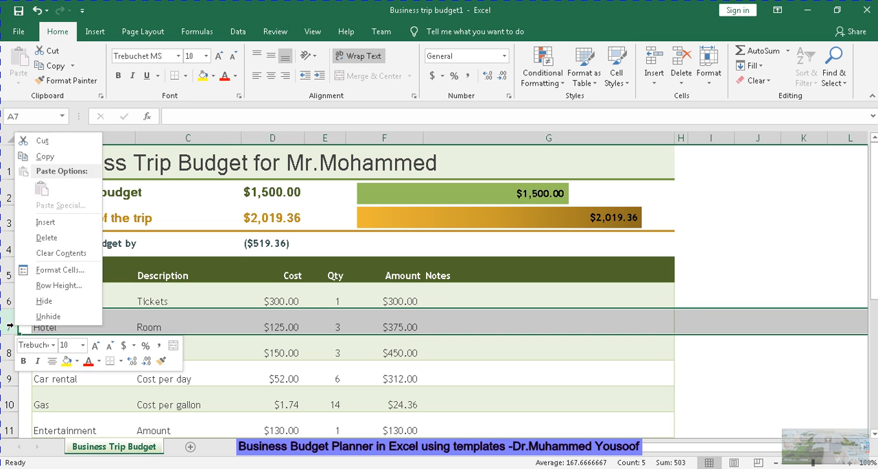
{"action": "left_click", "coordinate": [45, 239]}
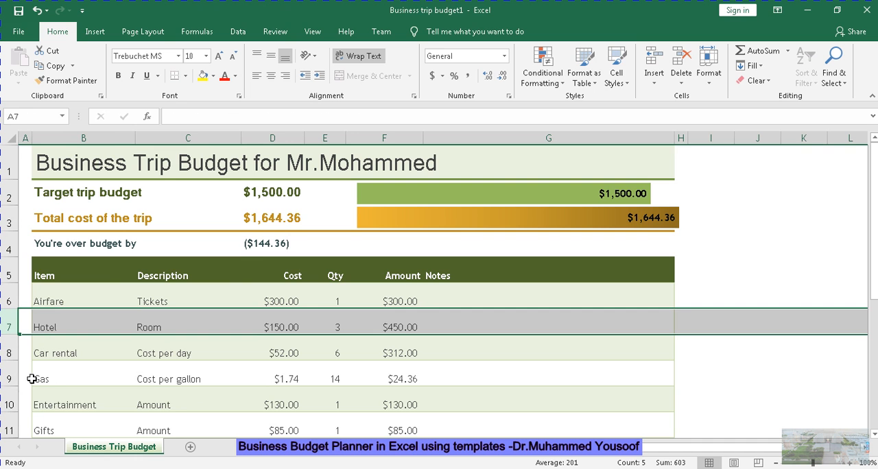
Rename the Gas item in B9 to "Petrol"
{"action": "right_click", "coordinate": [10, 376]}
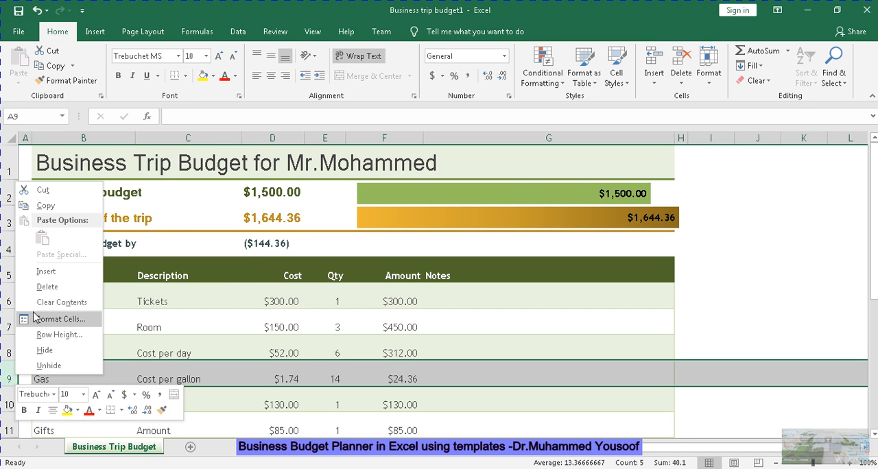
{"action": "left_click", "coordinate": [257, 287]}
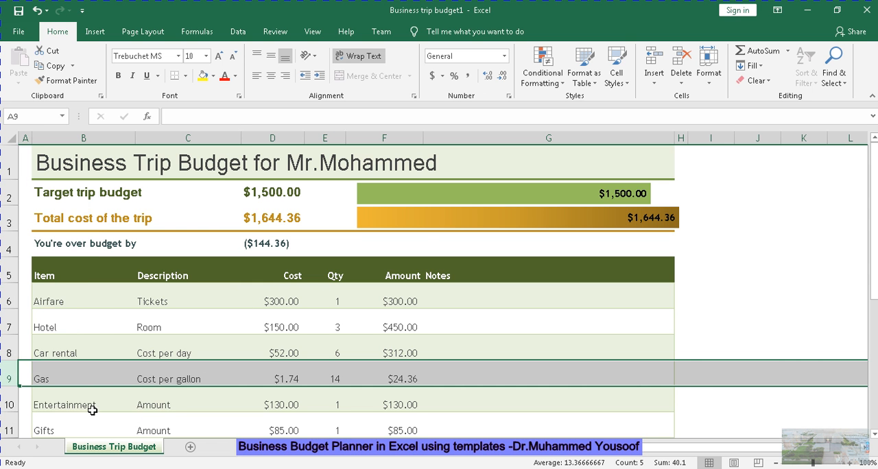
{"action": "double_click", "coordinate": [54, 379]}
{"action": "key", "text": "BackSpace"}
{"action": "key", "text": "BackSpace"}
{"action": "key", "text": "BackSpace"}
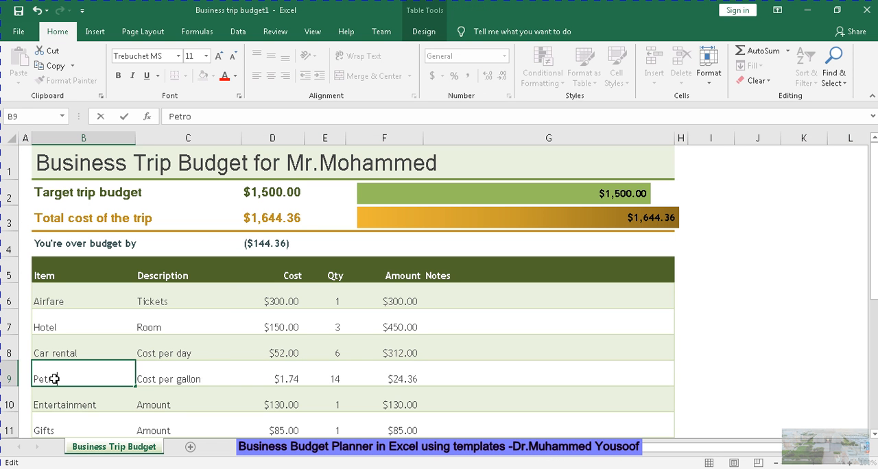
{"action": "key", "text": "Return"}
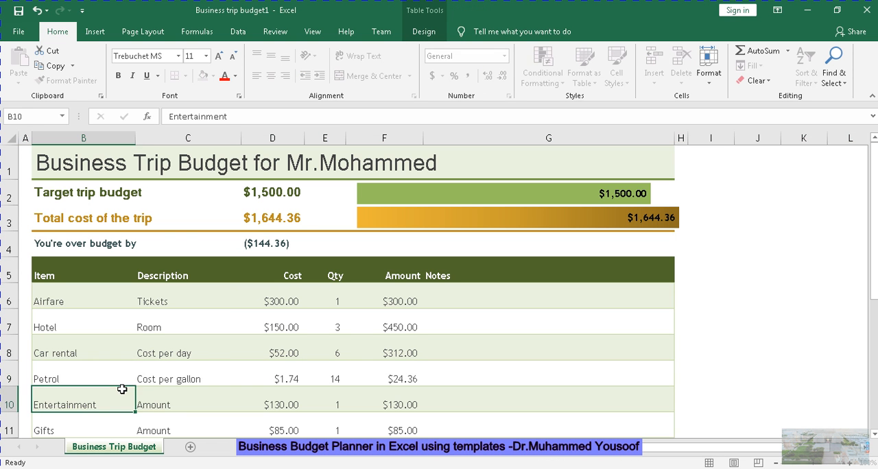
Format D6:F14 as Accounting with the OMR symbol and 3 decimal places, and widen the Cost and Qty columns
{"action": "left_click", "coordinate": [63, 427]}
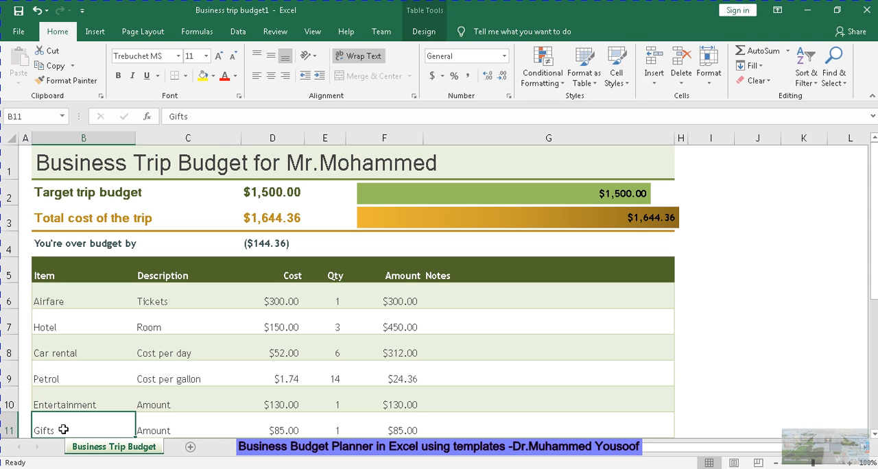
{"action": "left_click", "coordinate": [874, 434]}
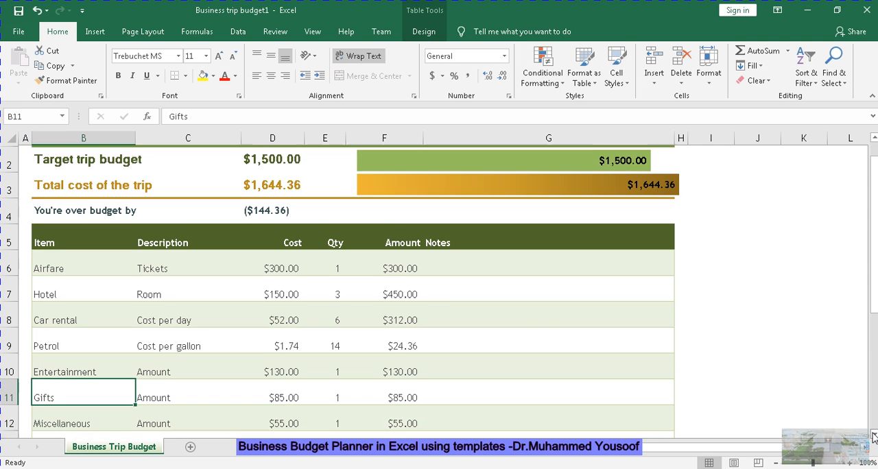
{"action": "left_click", "coordinate": [873, 435]}
{"action": "left_click", "coordinate": [874, 434]}
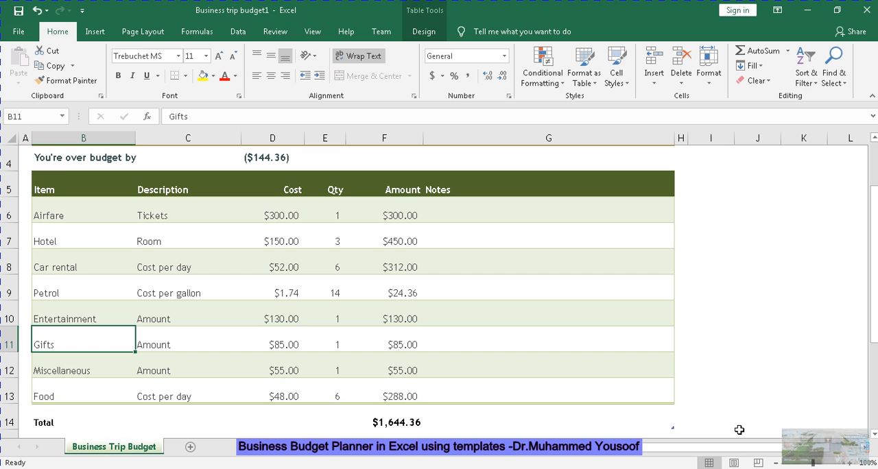
{"action": "left_click", "coordinate": [284, 213]}
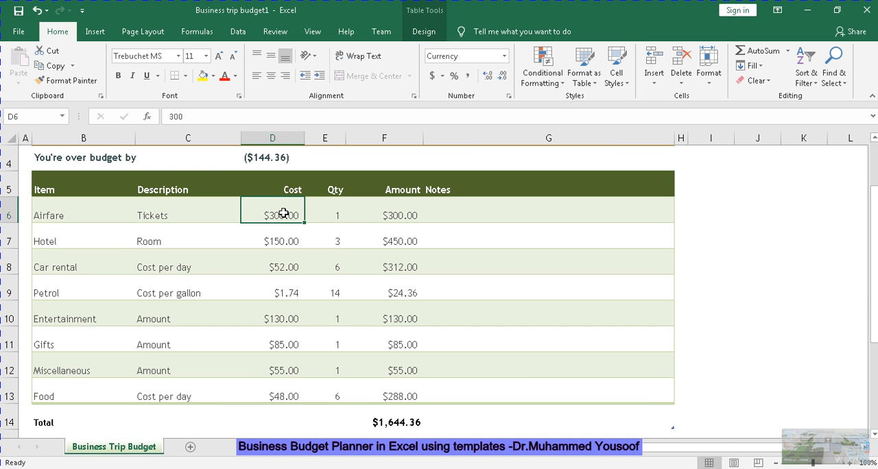
{"action": "left_click_drag", "start_coordinate": [283, 213], "coordinate": [389, 412]}
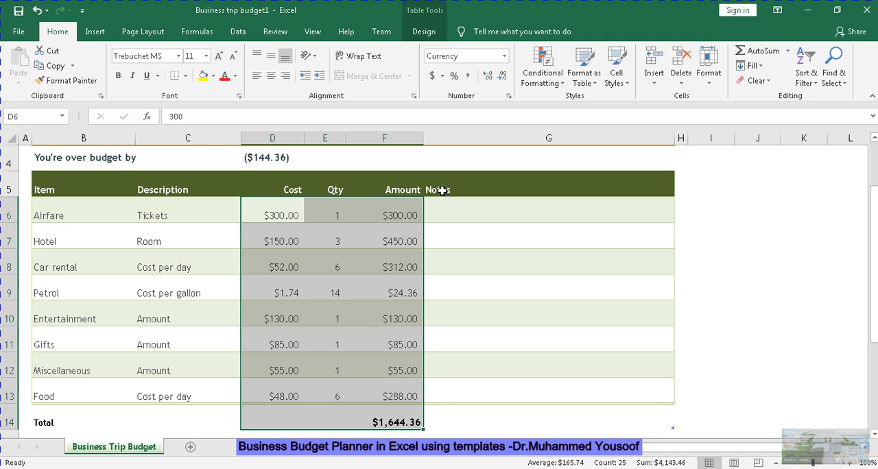
{"action": "left_click", "coordinate": [443, 77]}
{"action": "left_click", "coordinate": [462, 170]}
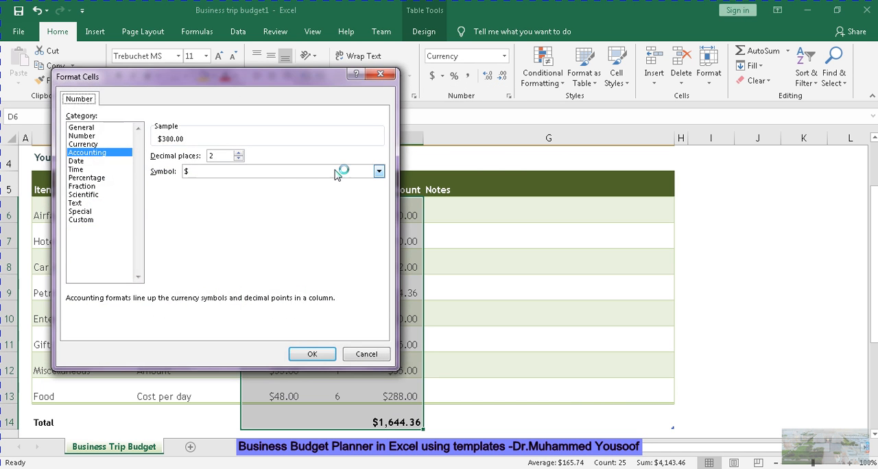
{"action": "left_click", "coordinate": [326, 175]}
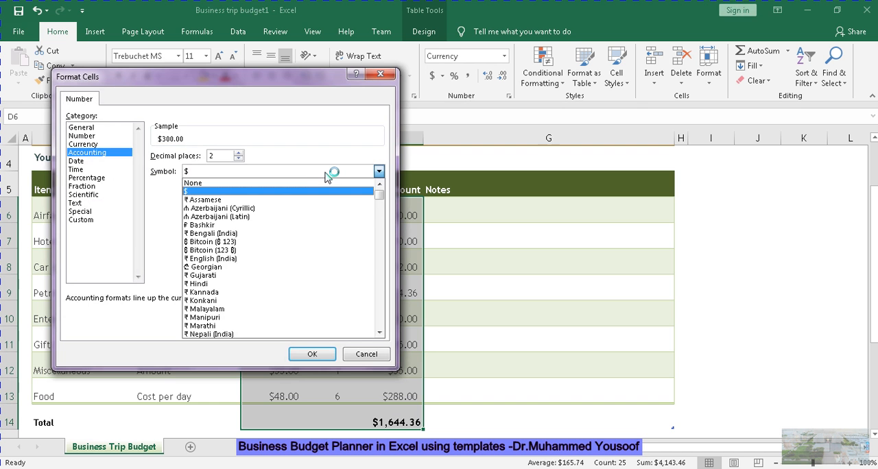
{"action": "key", "text": "o"}
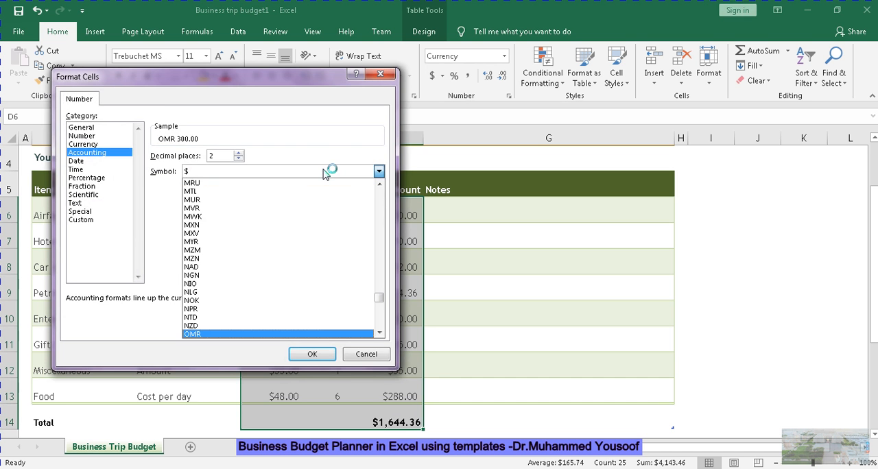
{"action": "left_click", "coordinate": [267, 334]}
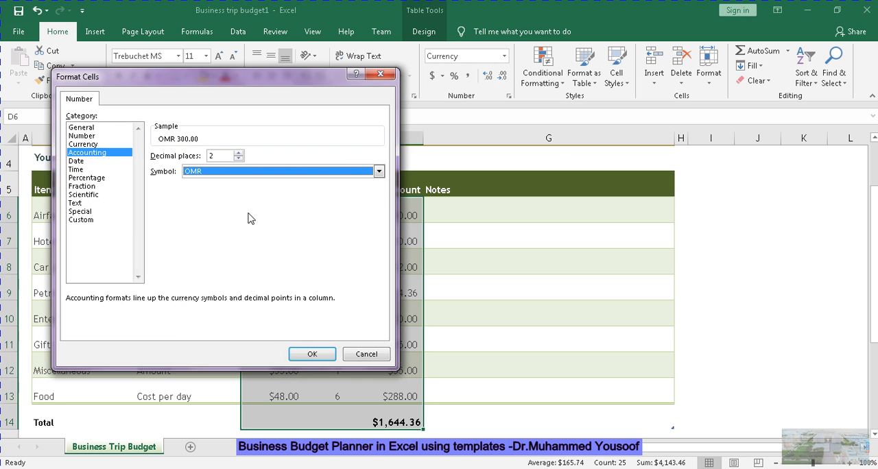
{"action": "left_click", "coordinate": [239, 153]}
{"action": "left_click", "coordinate": [310, 354]}
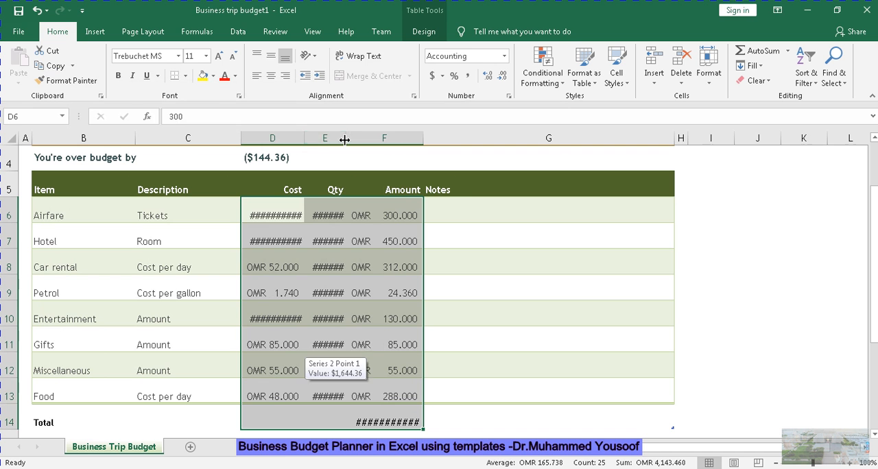
{"action": "left_click_drag", "start_coordinate": [346, 140], "coordinate": [367, 140]}
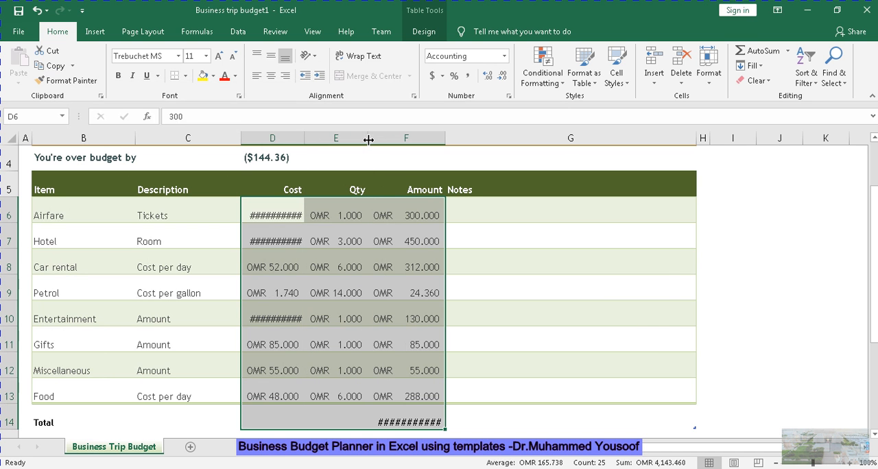
{"action": "left_click_drag", "start_coordinate": [305, 138], "coordinate": [327, 138]}
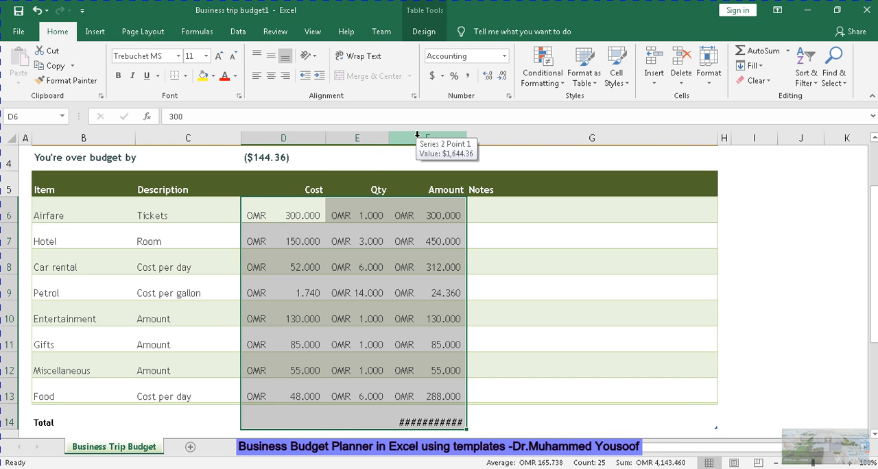
Format the Qty values in E6:E13 as centred numbers without decimals, and widen the Amount column
{"action": "left_click_drag", "start_coordinate": [371, 214], "coordinate": [362, 386]}
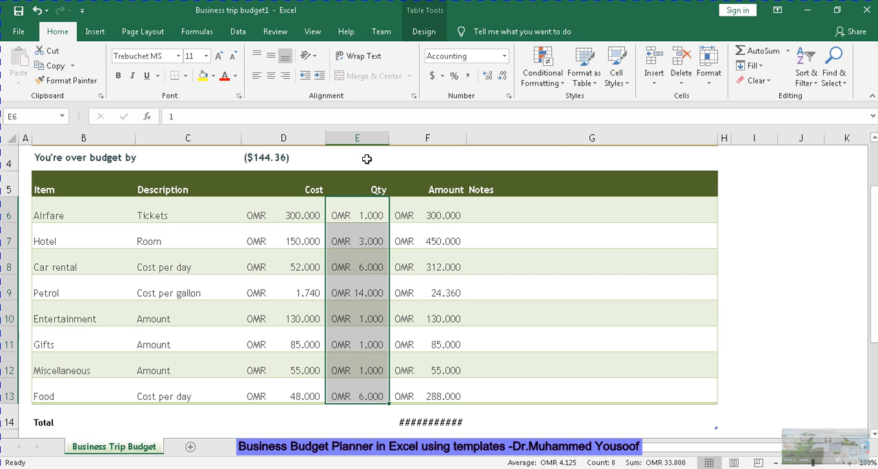
{"action": "left_click", "coordinate": [504, 58]}
{"action": "left_click", "coordinate": [493, 104]}
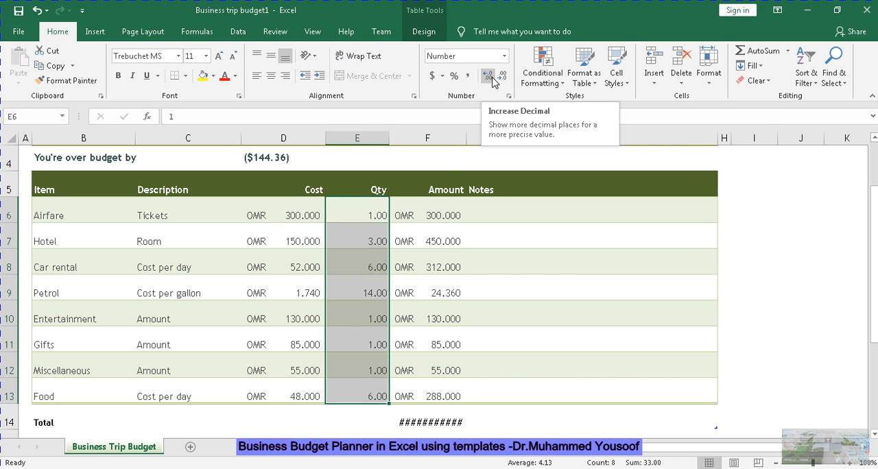
{"action": "left_click", "coordinate": [488, 80]}
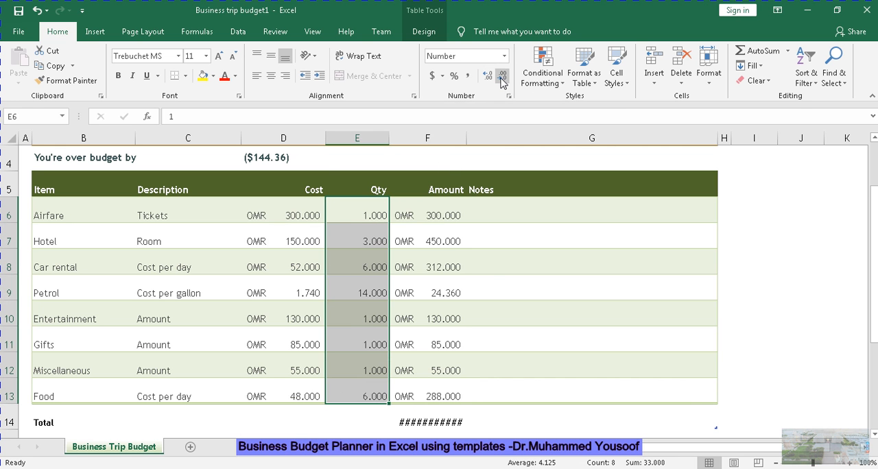
{"action": "left_click", "coordinate": [503, 77]}
{"action": "left_click", "coordinate": [503, 78]}
{"action": "left_click", "coordinate": [503, 78]}
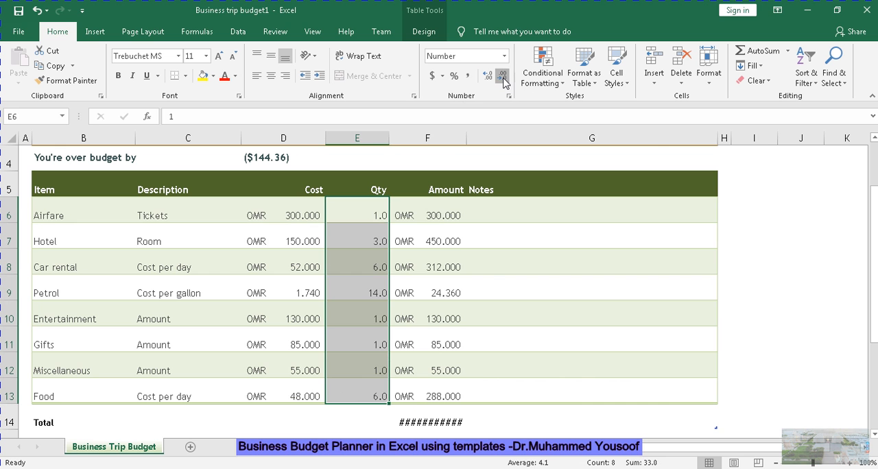
{"action": "left_click", "coordinate": [271, 77]}
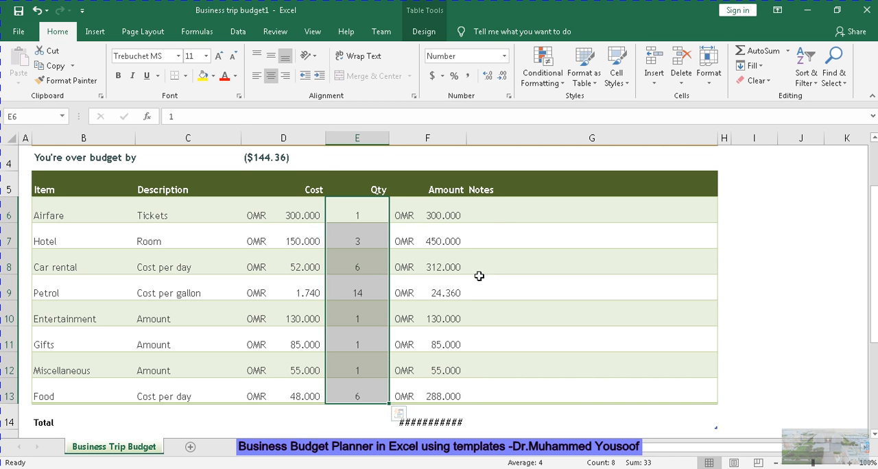
{"action": "left_click_drag", "start_coordinate": [467, 138], "coordinate": [487, 139]}
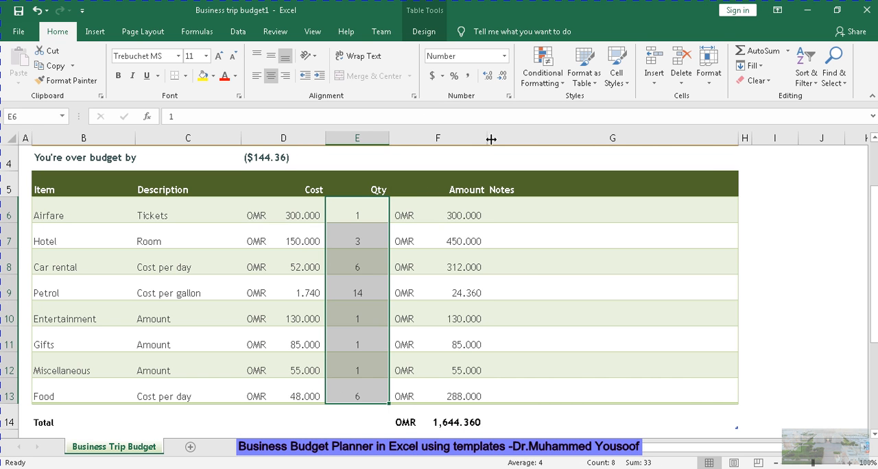
Format the budget summary amounts in D2:D4 as Accounting with the OMR symbol and 3 decimal places
{"action": "left_click_drag", "start_coordinate": [875, 293], "coordinate": [874, 259]}
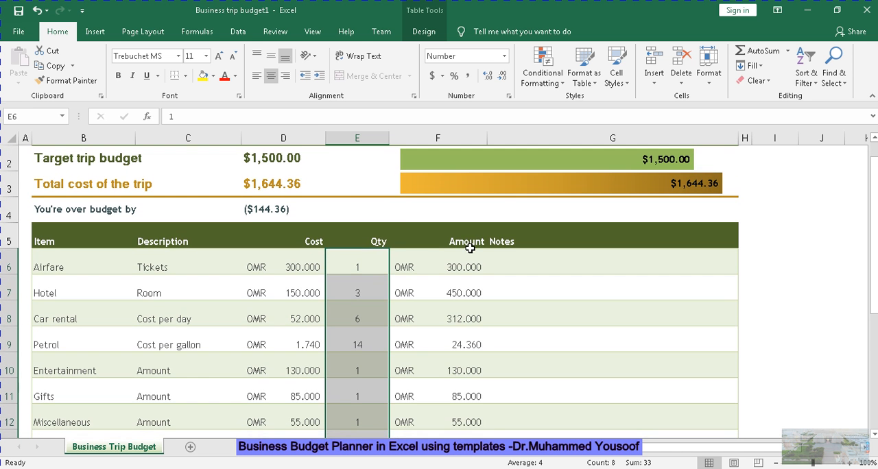
{"action": "left_click", "coordinate": [250, 157]}
{"action": "left_click_drag", "start_coordinate": [251, 173], "coordinate": [251, 206]}
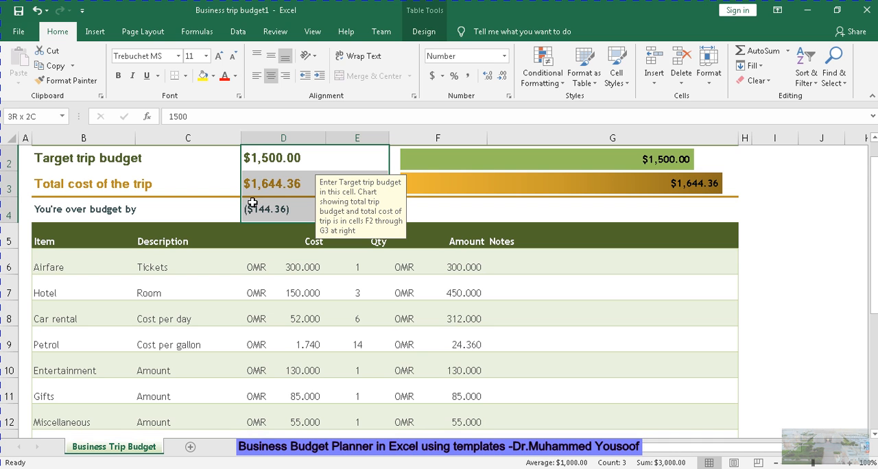
{"action": "left_click", "coordinate": [443, 76]}
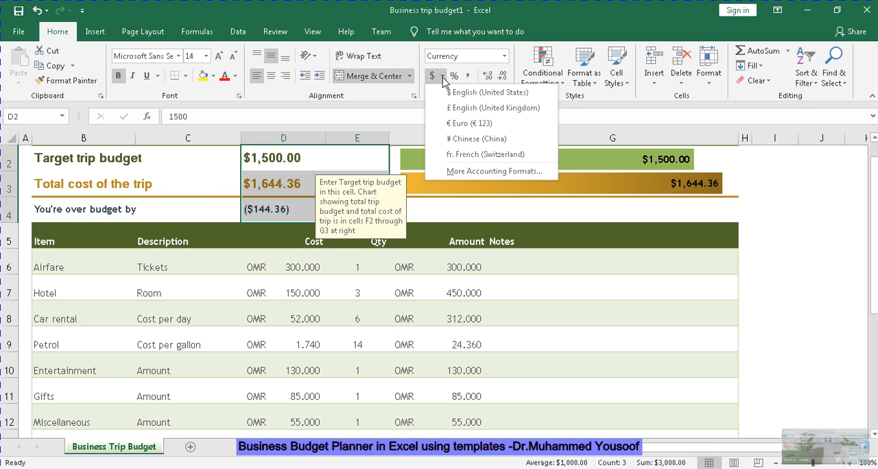
{"action": "left_click", "coordinate": [475, 172]}
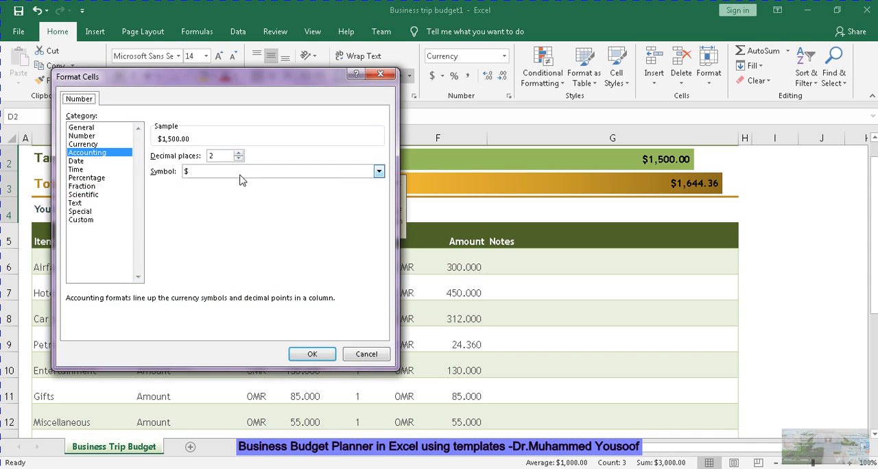
{"action": "left_click", "coordinate": [279, 175]}
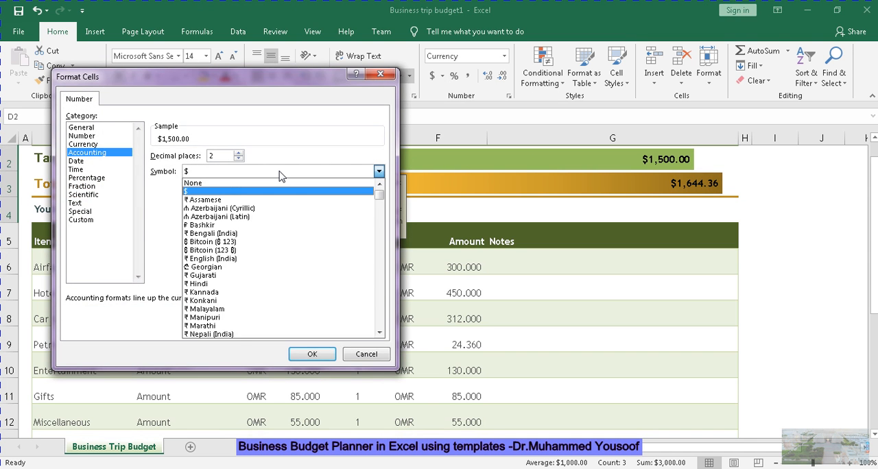
{"action": "key", "text": "o"}
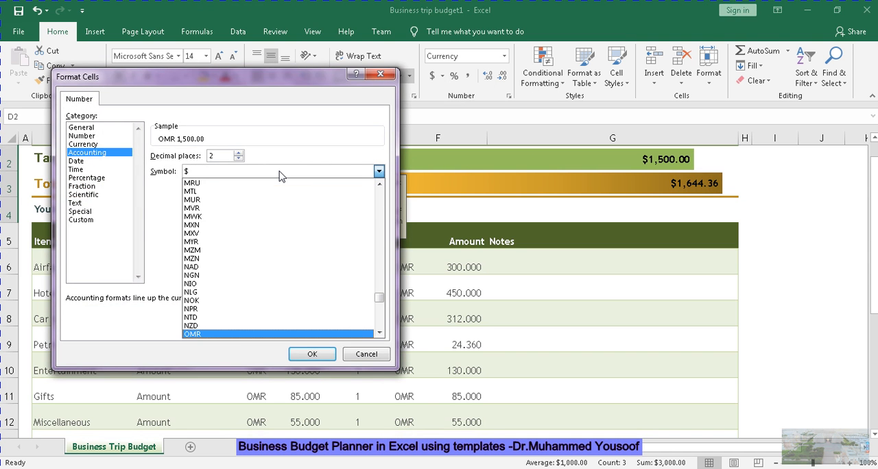
{"action": "left_click", "coordinate": [237, 336]}
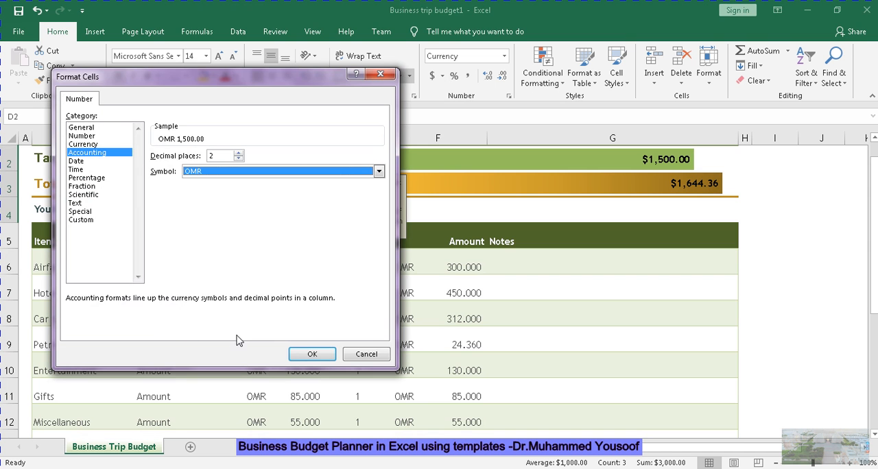
{"action": "left_click", "coordinate": [240, 154]}
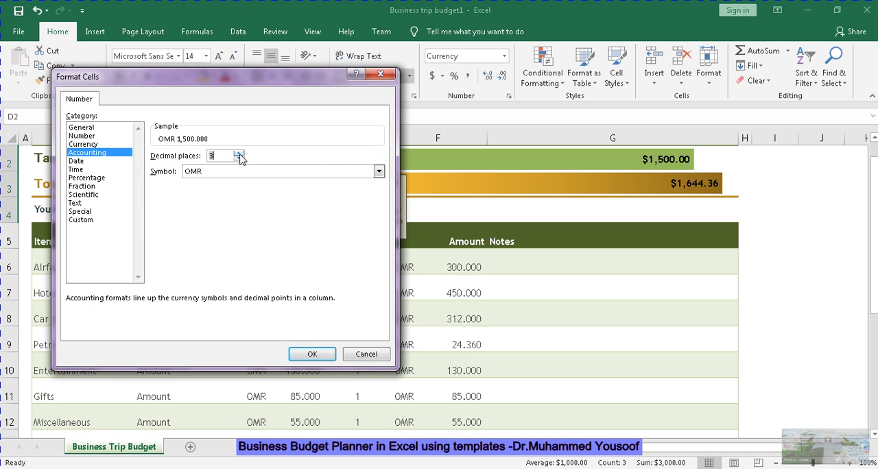
{"action": "left_click", "coordinate": [314, 353]}
{"action": "left_click", "coordinate": [578, 285]}
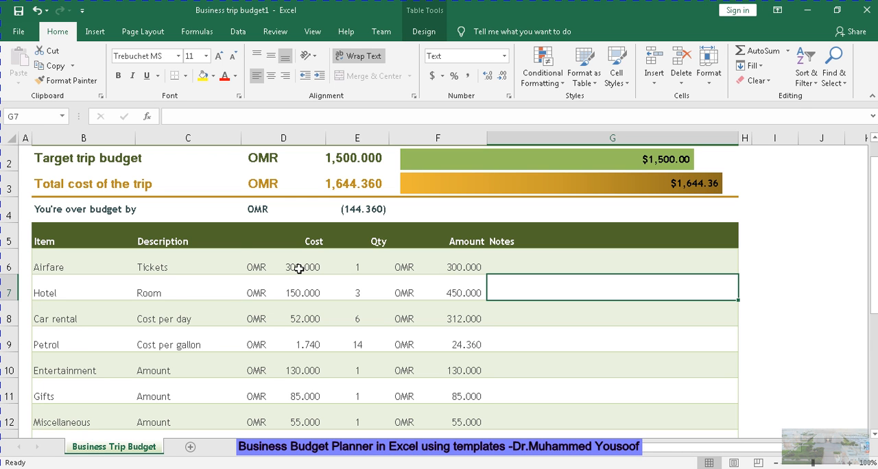
Set the Car rental cost per day in D8 to 25
{"action": "left_click", "coordinate": [302, 267]}
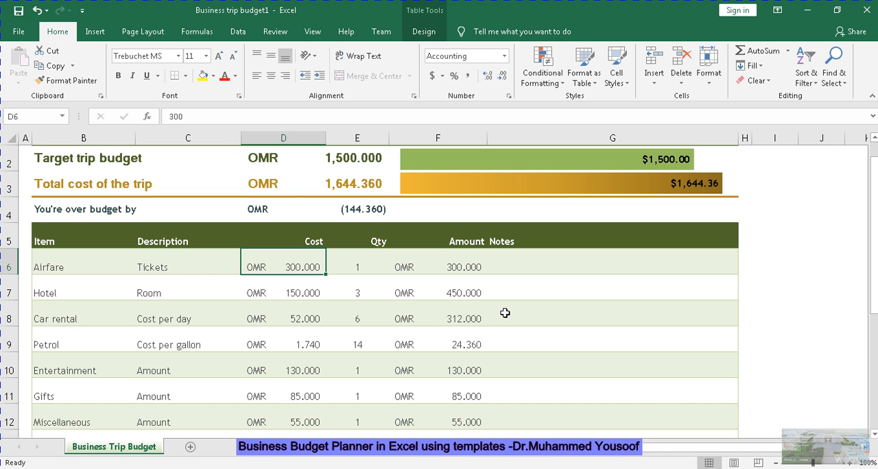
{"action": "left_click", "coordinate": [307, 315]}
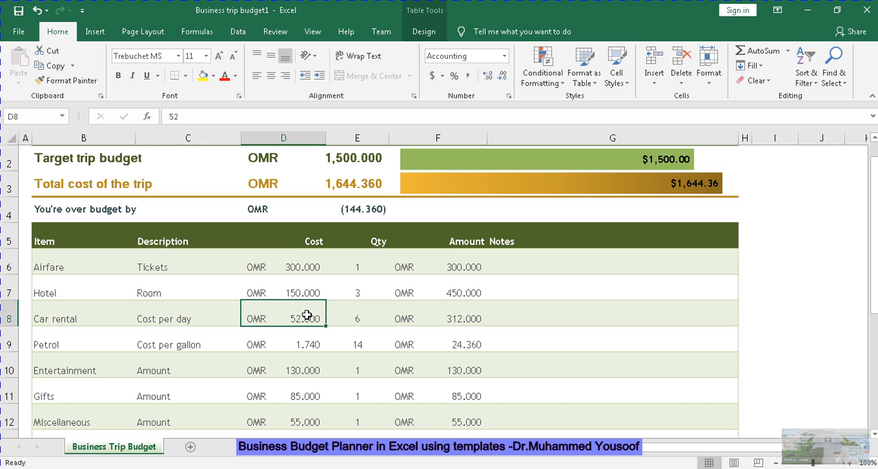
{"action": "double_click", "coordinate": [307, 315]}
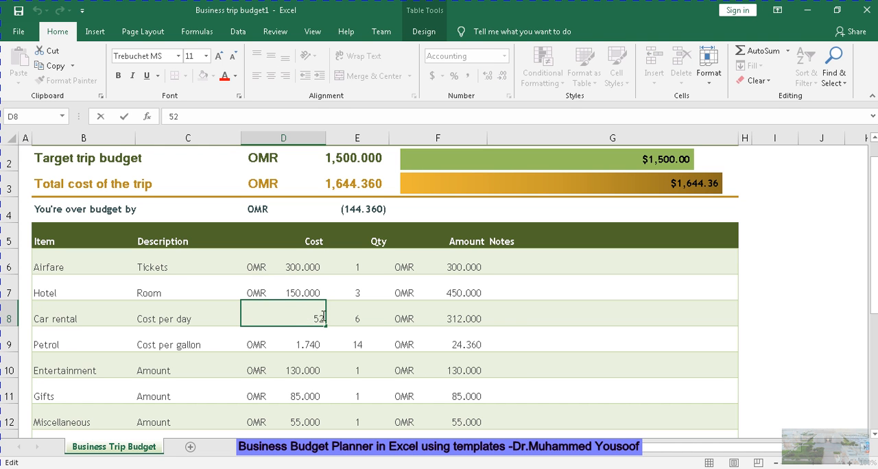
{"action": "key", "text": "BackSpace"}
{"action": "key", "text": "Return"}
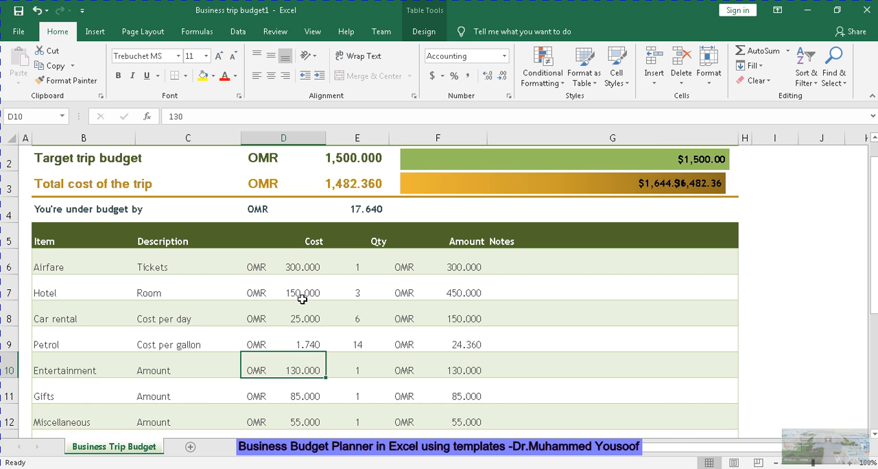
Set the Hotel room cost in D7 to 75
{"action": "left_click", "coordinate": [304, 295]}
{"action": "double_click", "coordinate": [304, 295]}
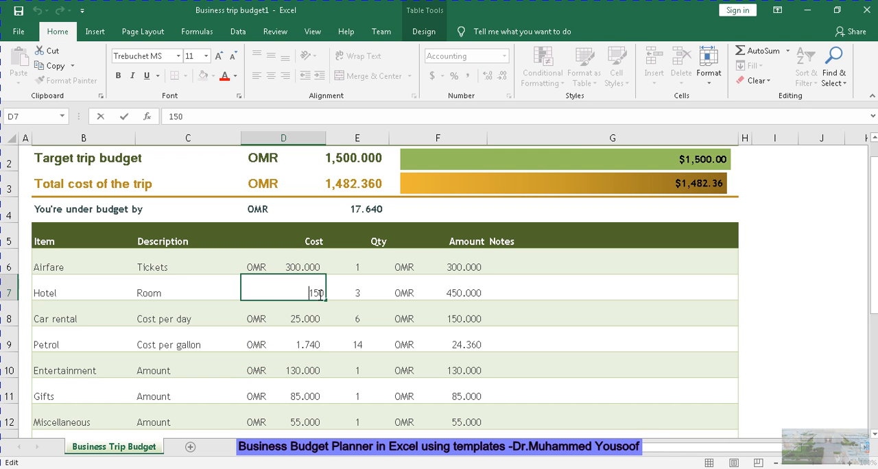
{"action": "key", "text": "BackSpace"}
{"action": "key", "text": "Return"}
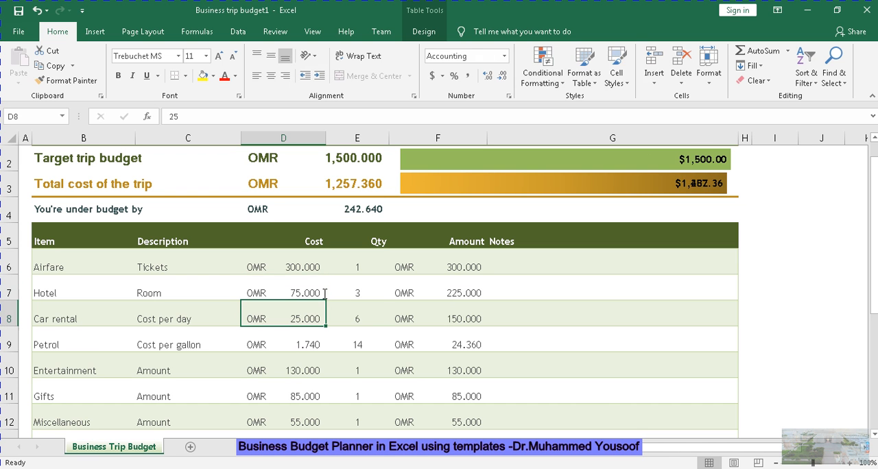
Set the Petrol cost per gallon in D9 to 1
{"action": "left_click", "coordinate": [310, 347]}
{"action": "double_click", "coordinate": [313, 346]}
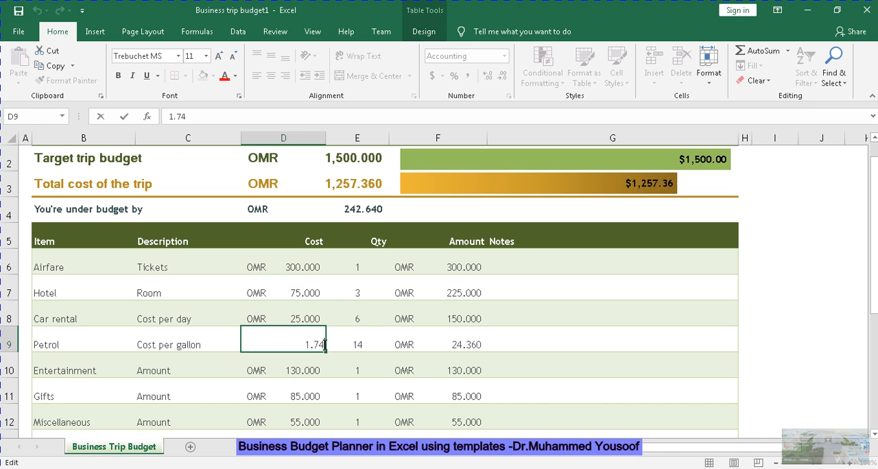
{"action": "key", "text": "BackSpace"}
{"action": "key", "text": "Return"}
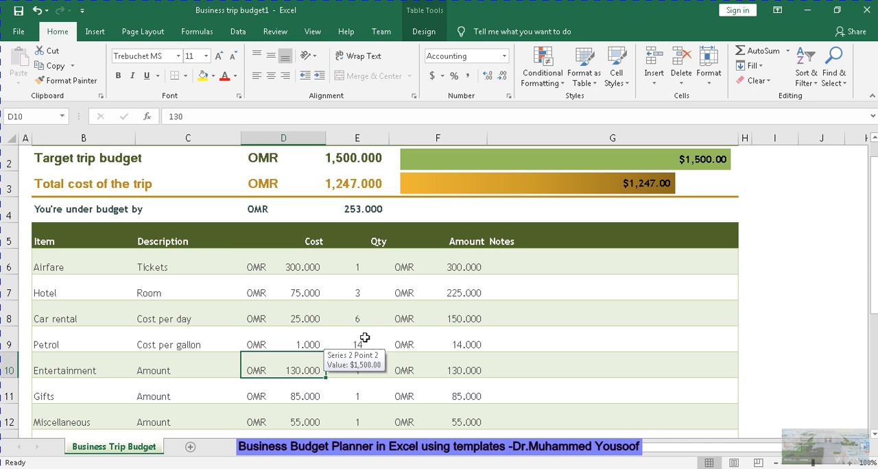
Set the Petrol quantity in E9 to 20
{"action": "left_click", "coordinate": [364, 343]}
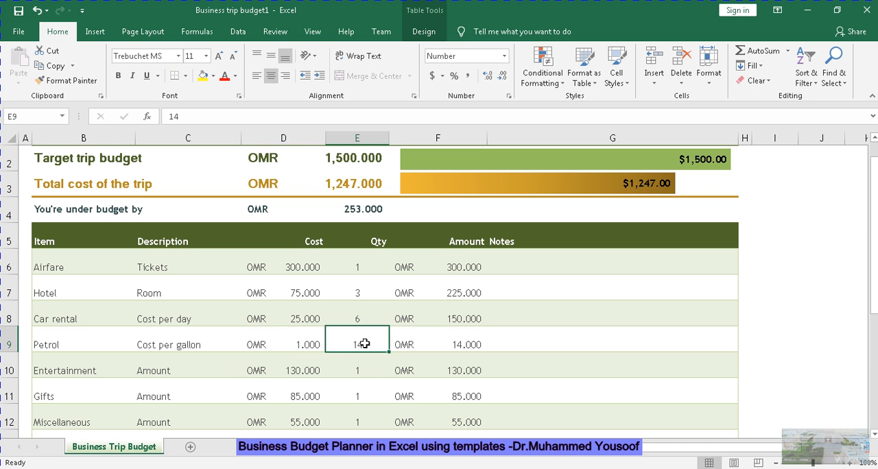
{"action": "type", "text": "20"}
{"action": "left_click", "coordinate": [384, 376]}
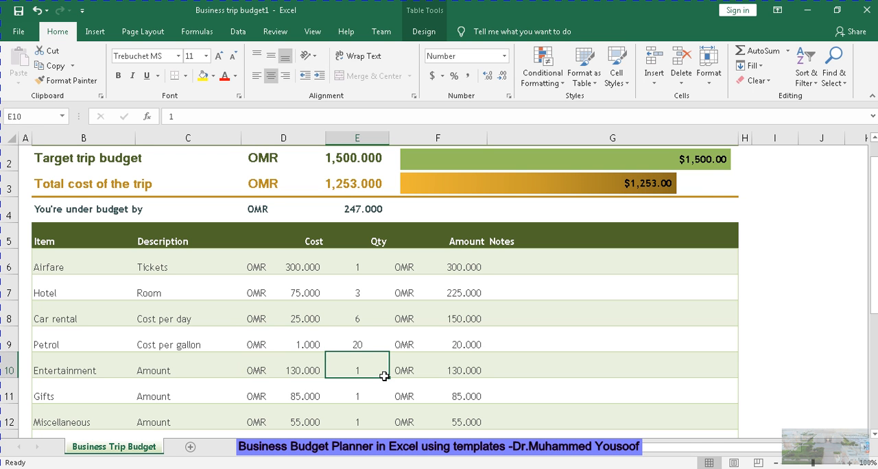
Set the Entertainment cost in D10 to 100
{"action": "left_click", "coordinate": [302, 371]}
{"action": "double_click", "coordinate": [302, 372]}
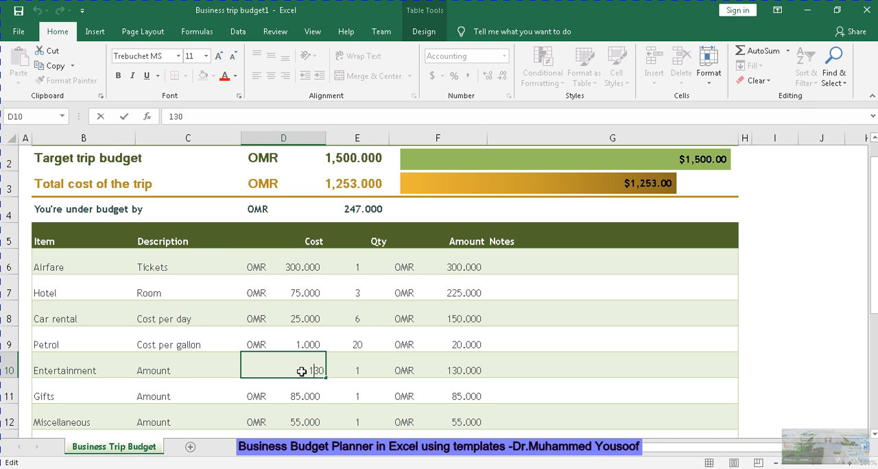
{"action": "key", "text": "BackSpace"}
{"action": "key", "text": "BackSpace"}
{"action": "key", "text": "BackSpace"}
{"action": "type", "text": "100"}
{"action": "key", "text": "Return"}
{"action": "key", "text": "Return"}
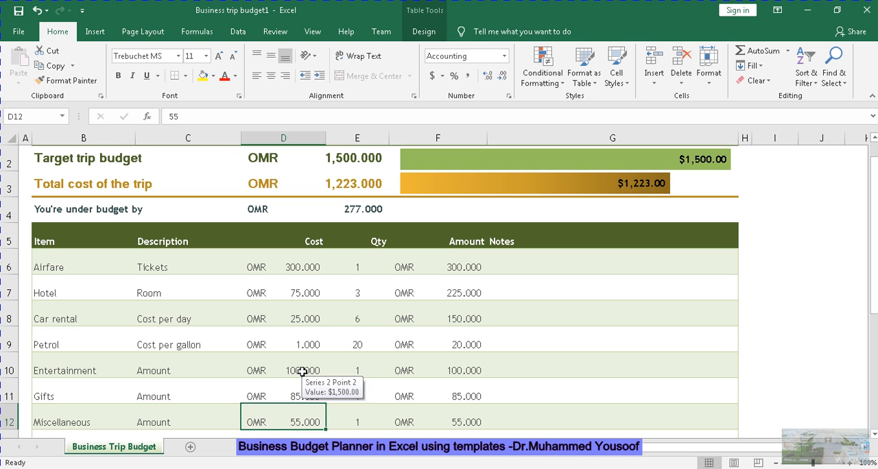
Set the Gifts cost in D11 to 75
{"action": "left_click", "coordinate": [294, 393]}
{"action": "double_click", "coordinate": [312, 395]}
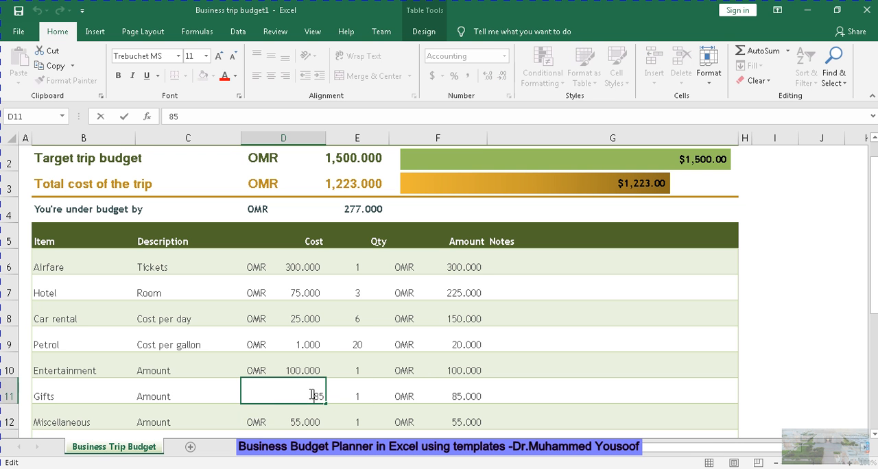
{"action": "key", "text": "BackSpace"}
{"action": "key", "text": "BackSpace"}
{"action": "type", "text": "75"}
{"action": "key", "text": "Return"}
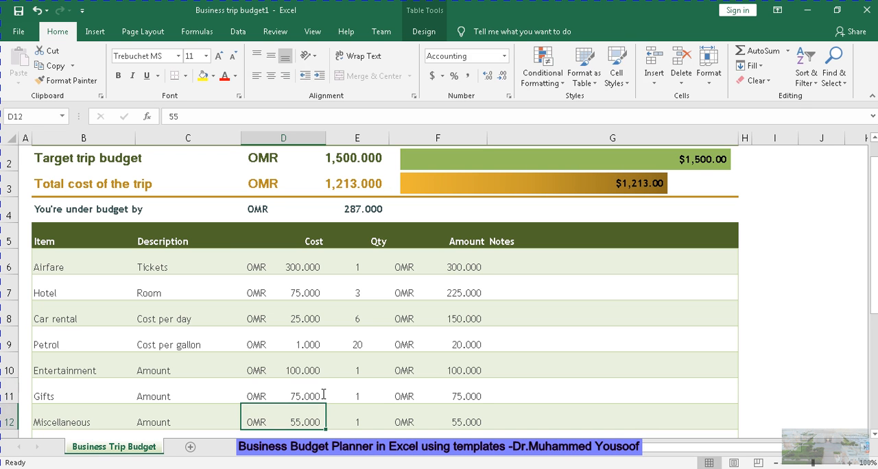
Set the Miscellaneous cost in D12 to 35
{"action": "double_click", "coordinate": [306, 416]}
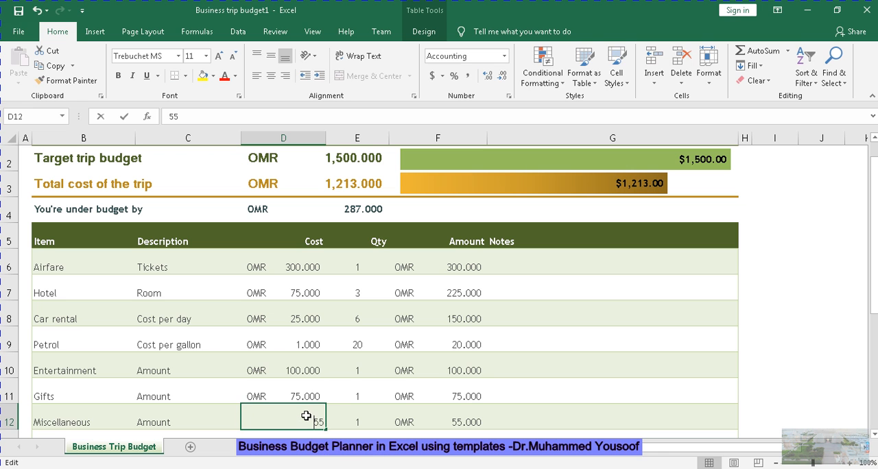
{"action": "key", "text": "BackSpace"}
{"action": "key", "text": "BackSpace"}
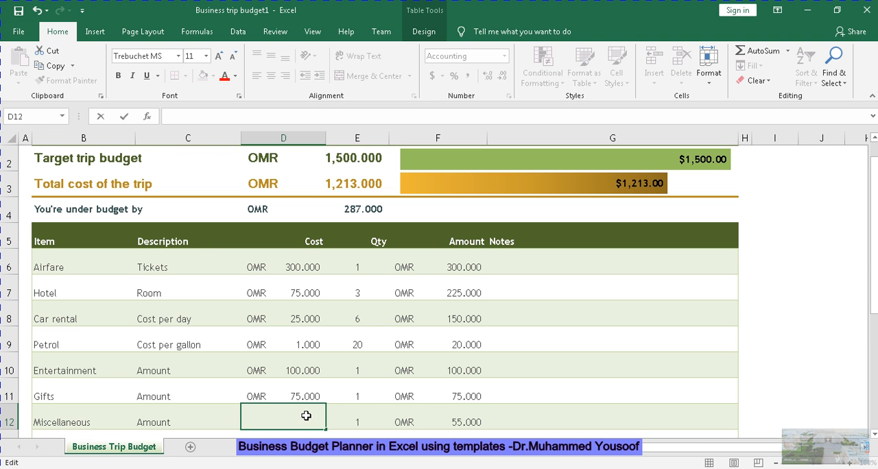
{"action": "type", "text": "35"}
{"action": "left_click", "coordinate": [395, 417]}
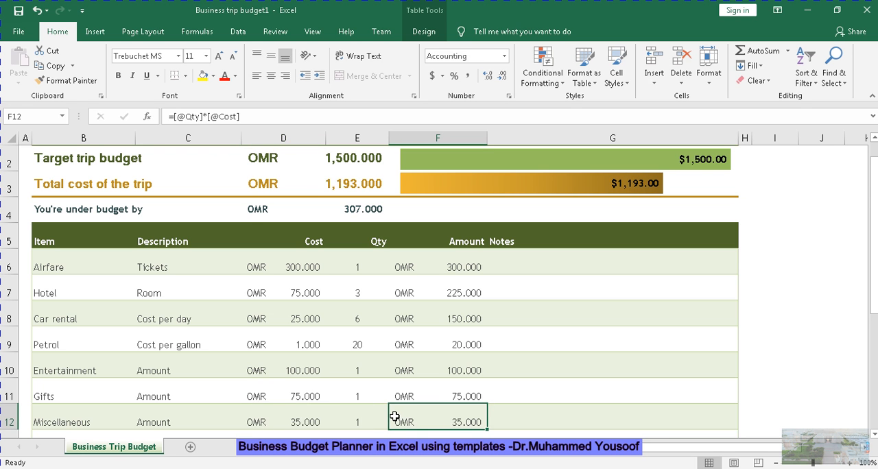
Set the Food cost per day in D13 to 40
{"action": "key", "text": "Down"}
{"action": "key", "text": "Down"}
{"action": "key", "text": "Down"}
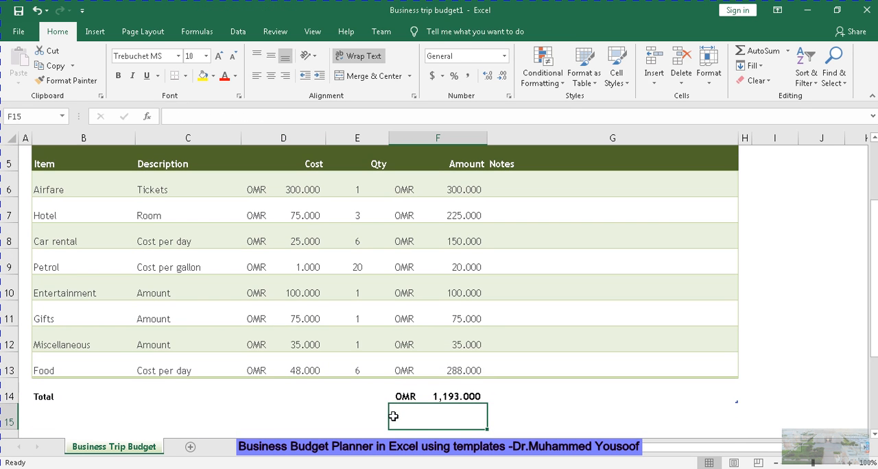
{"action": "left_click", "coordinate": [296, 372]}
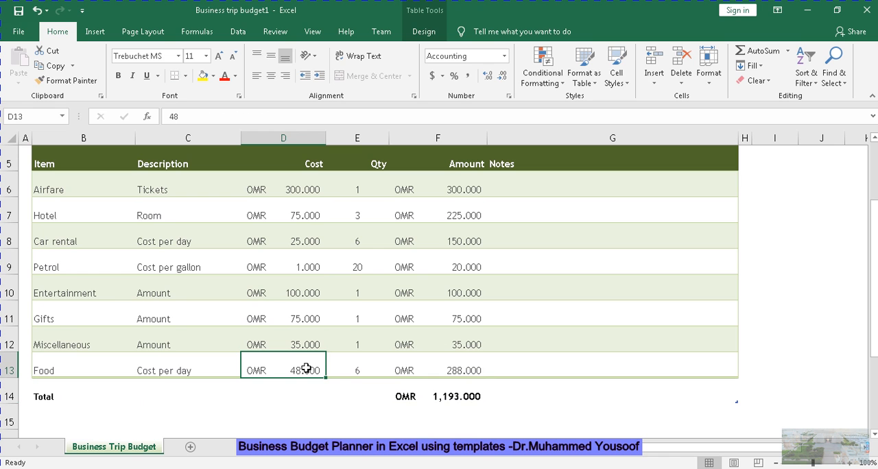
{"action": "double_click", "coordinate": [308, 368]}
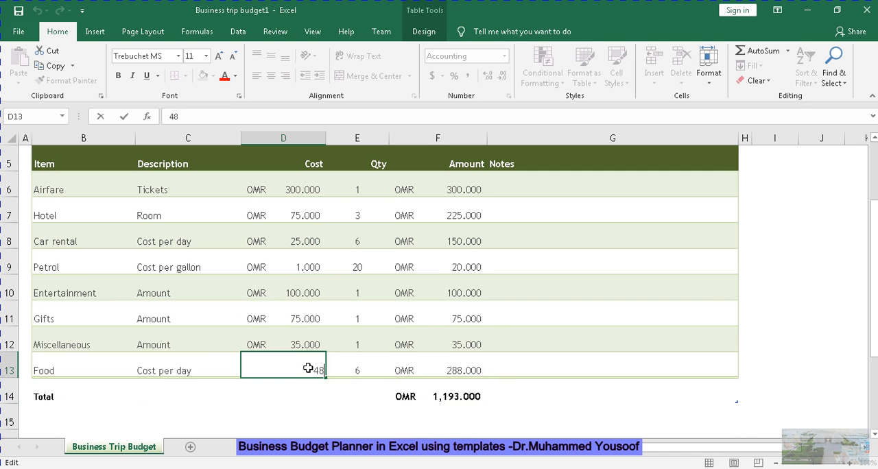
{"action": "key", "text": "BackSpace"}
{"action": "key", "text": "BackSpace"}
{"action": "type", "text": "40"}
{"action": "key", "text": "Return"}
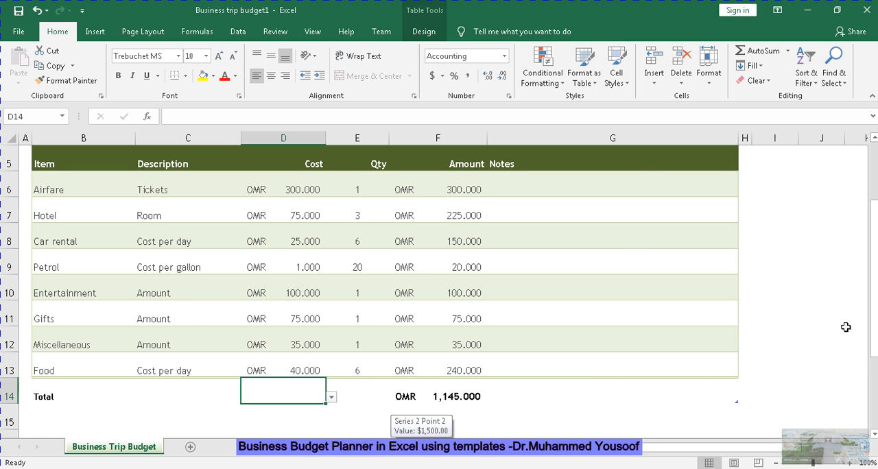
Review the budget summary and check it against the Activity 12 instructions in Word, returning to the Excel workbook
{"action": "left_click_drag", "start_coordinate": [873, 322], "coordinate": [872, 278]}
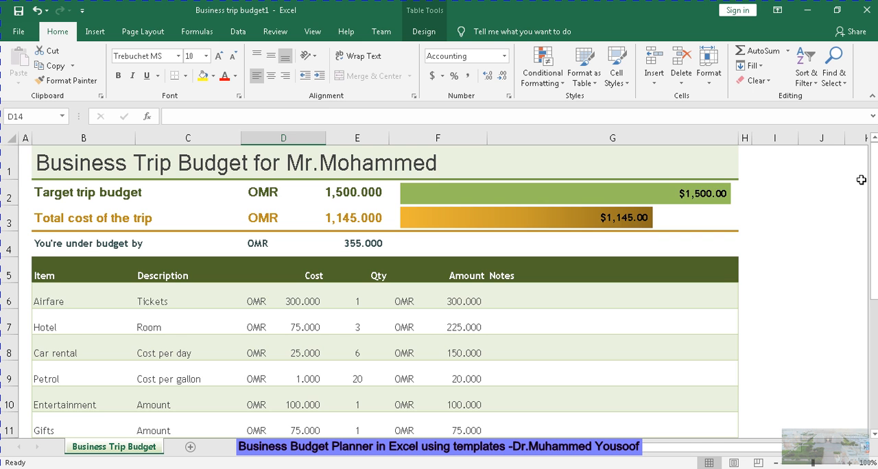
{"action": "left_click_drag", "start_coordinate": [876, 184], "coordinate": [875, 165]}
{"action": "key", "text": "alt+Tab"}
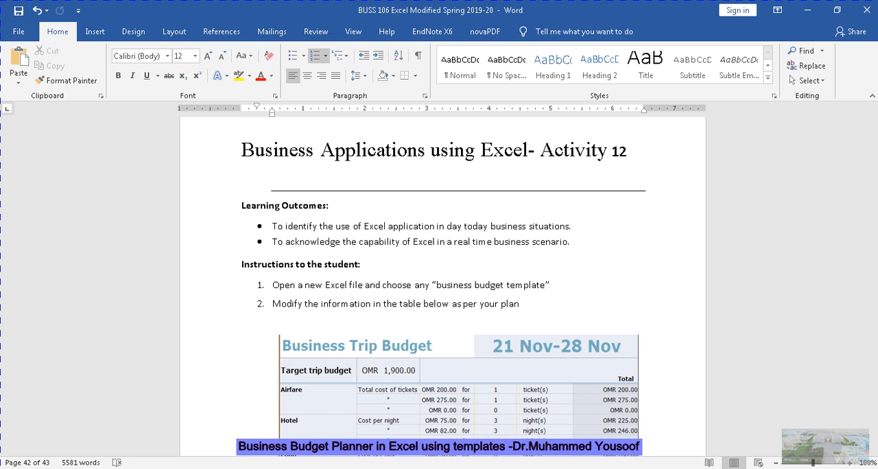
{"action": "left_click", "coordinate": [148, 461]}
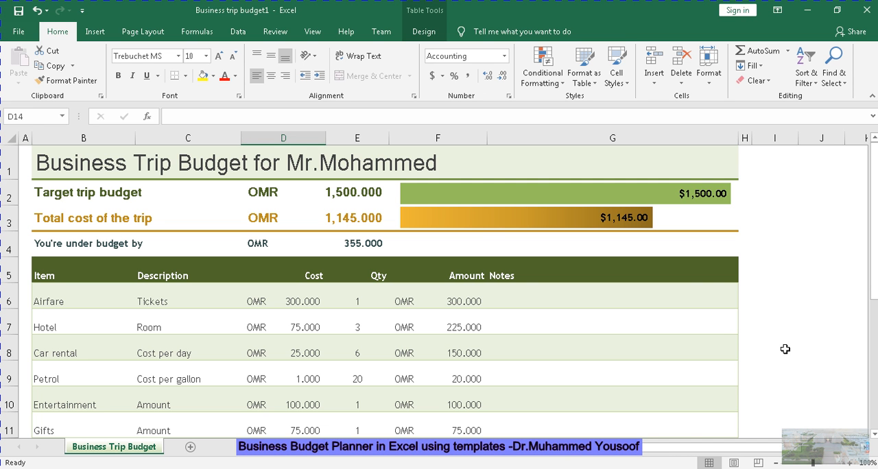
{"action": "left_click_drag", "start_coordinate": [875, 281], "coordinate": [869, 178]}
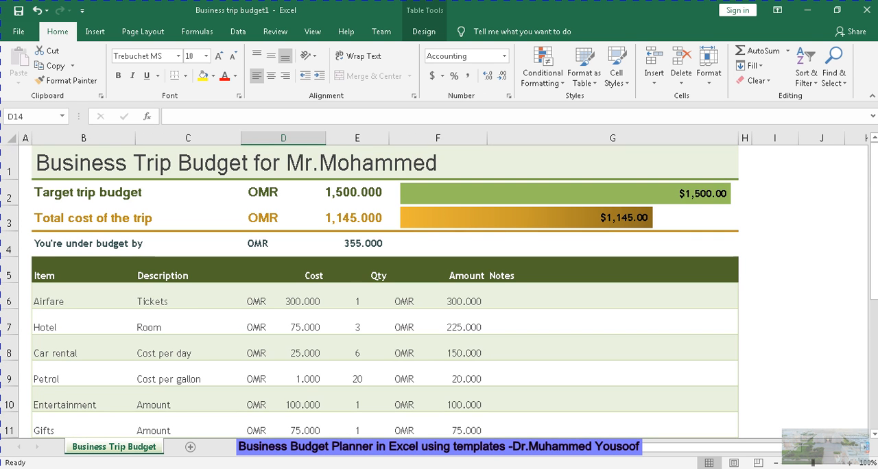
{"action": "left_click", "coordinate": [875, 215]}
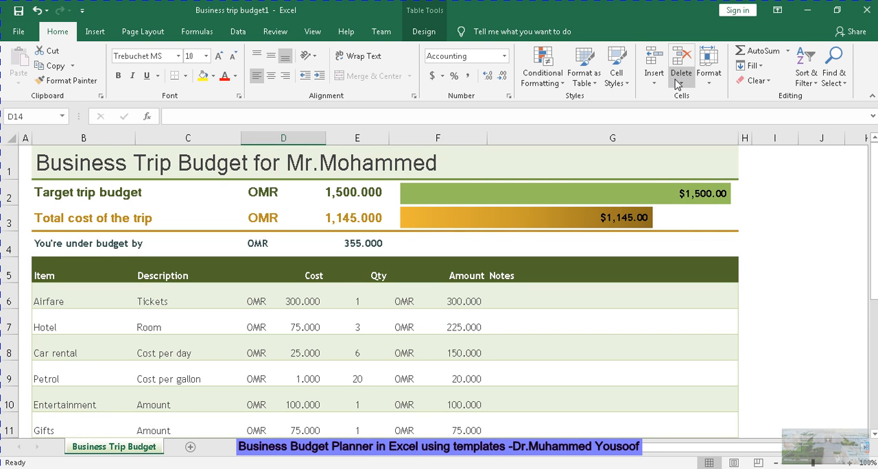
Append the trip dates "(21 June - 24 June 2020)" to the worksheet title in B1
{"action": "double_click", "coordinate": [542, 162]}
{"action": "type", "text": "("}
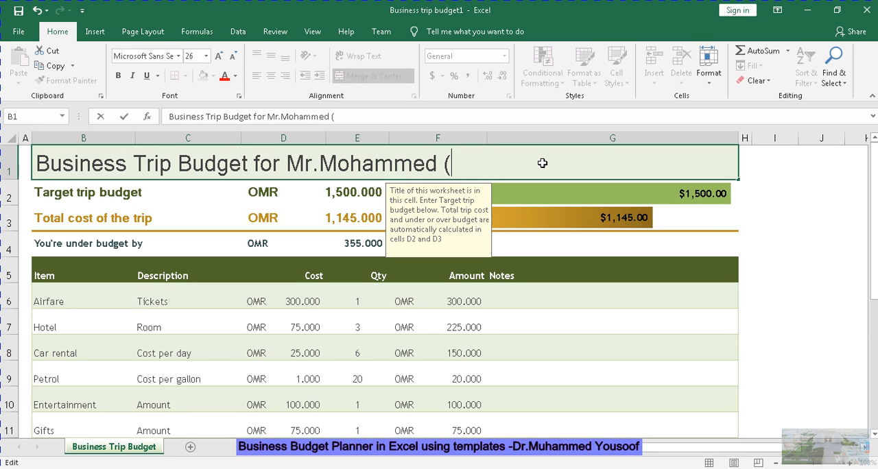
{"action": "type", "text": "21 June - 24 "}
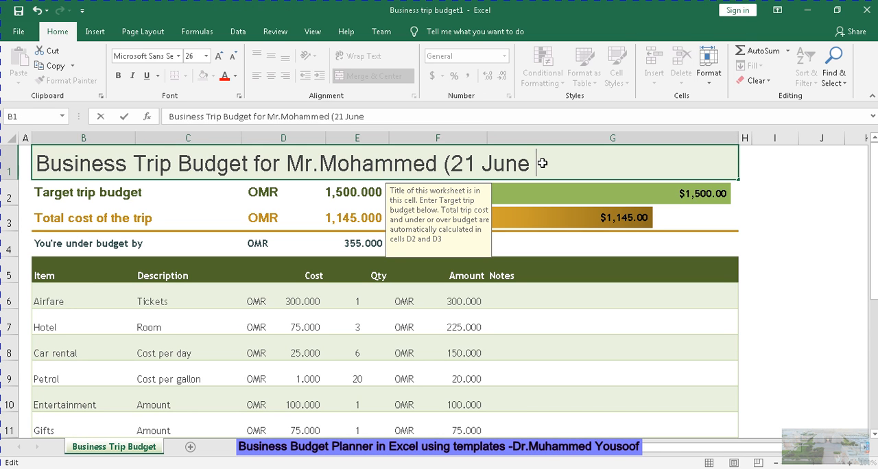
{"action": "type", "text": "Ju"}
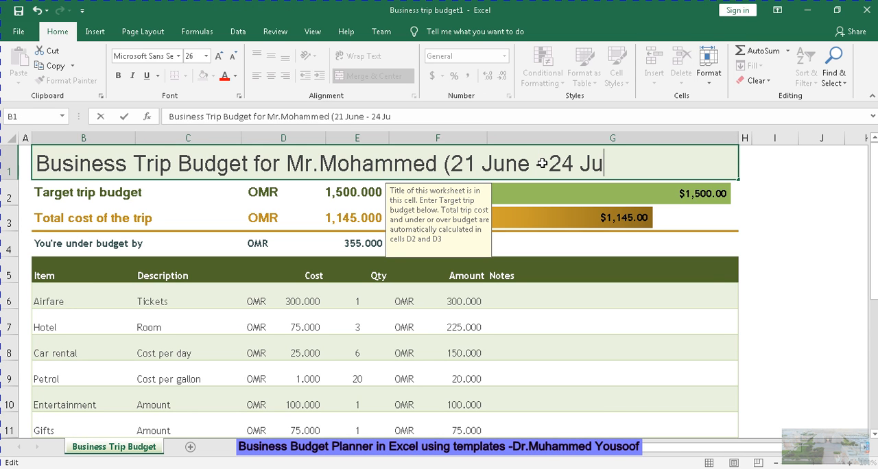
{"action": "type", "text": "ne 2020)"}
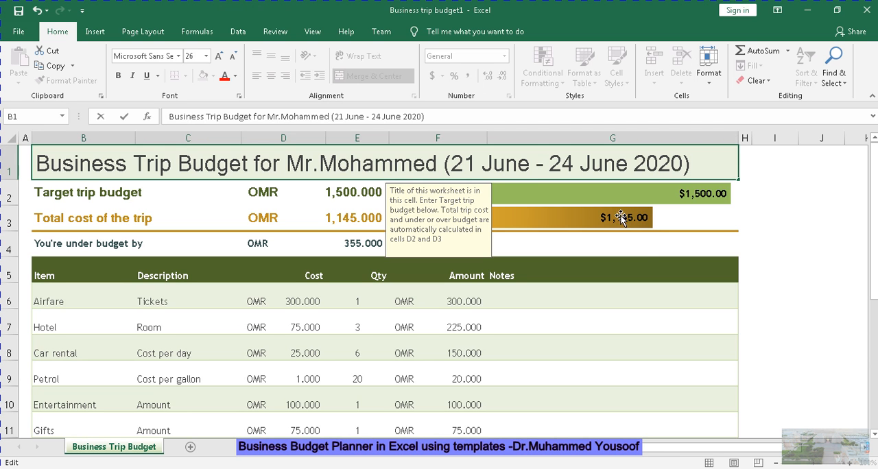
{"action": "left_click", "coordinate": [648, 254]}
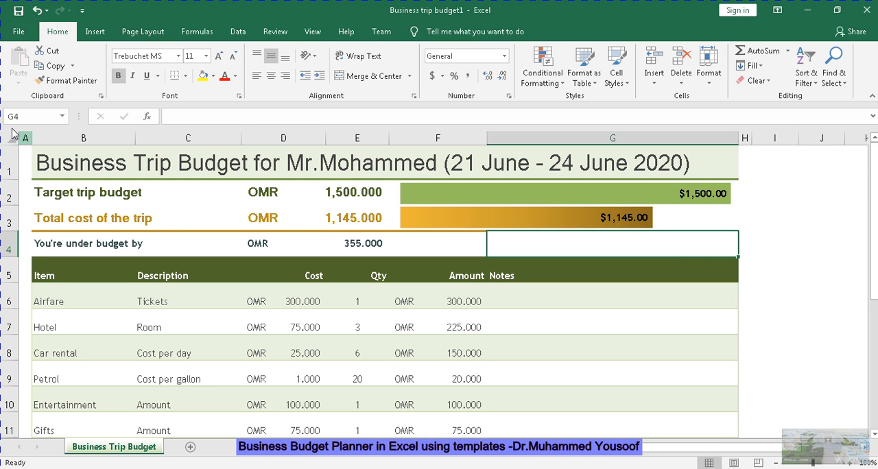
{"action": "left_click", "coordinate": [363, 245]}
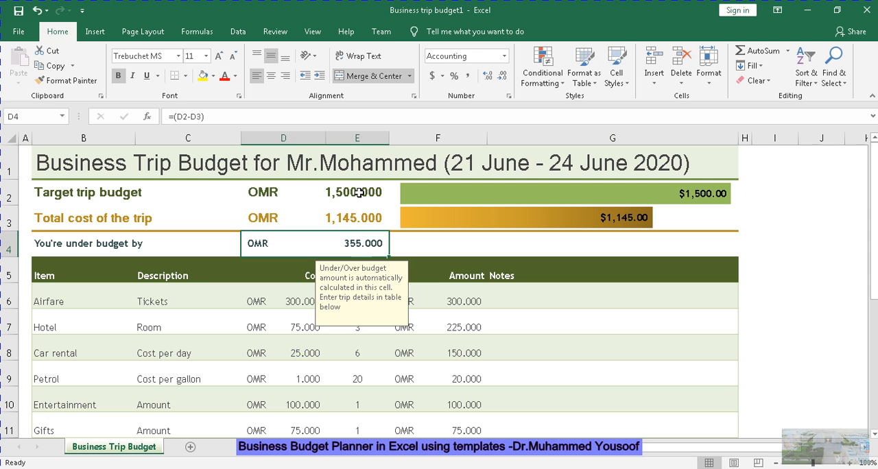
Save the workbook in the BUSS 106 folder as "Business trip budget1-Activity 12"
{"action": "left_click", "coordinate": [19, 31]}
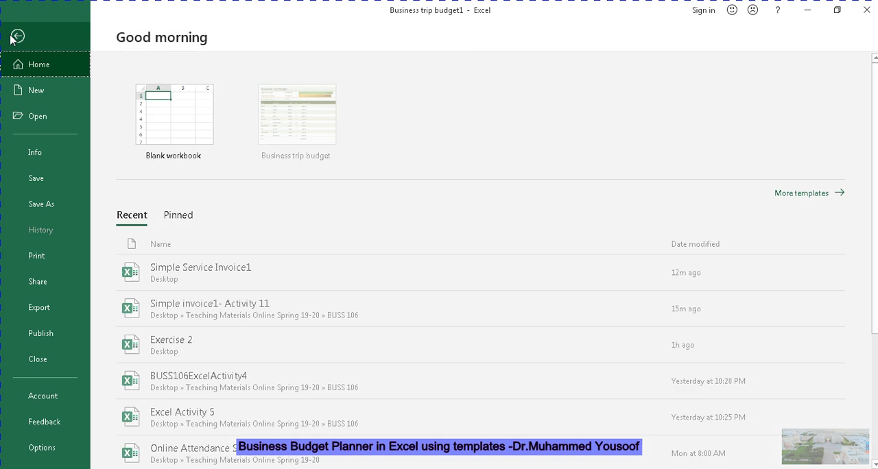
{"action": "left_click", "coordinate": [39, 204]}
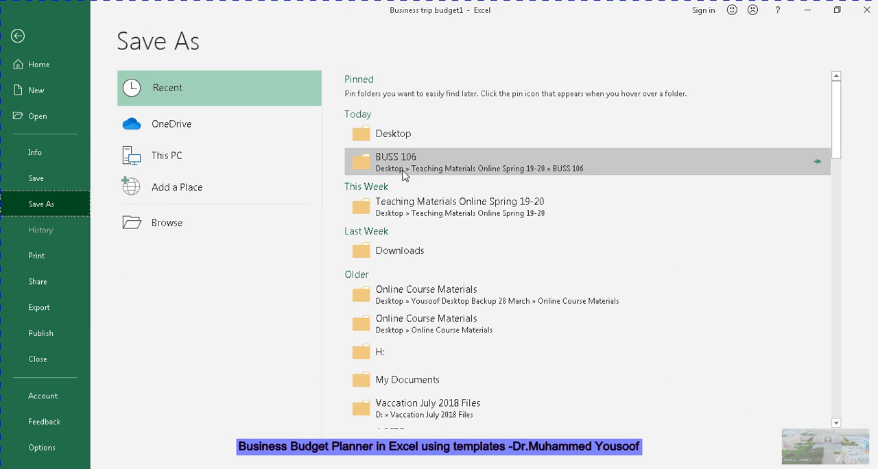
{"action": "left_click", "coordinate": [404, 168]}
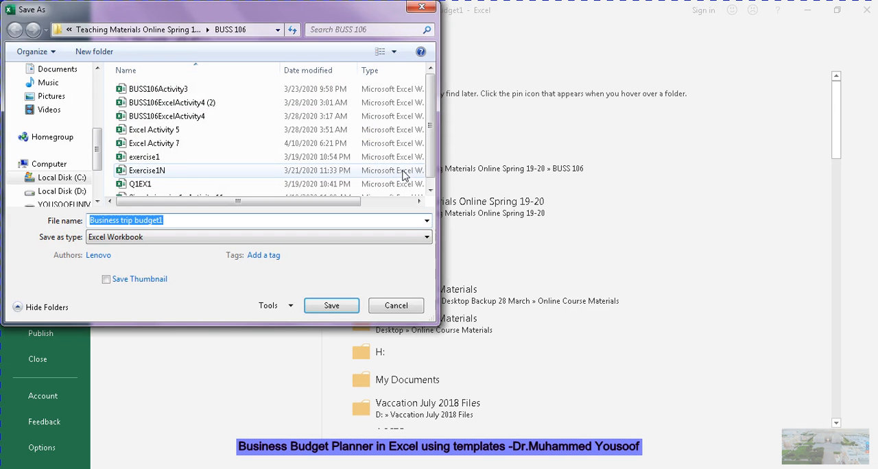
{"action": "left_click", "coordinate": [301, 221]}
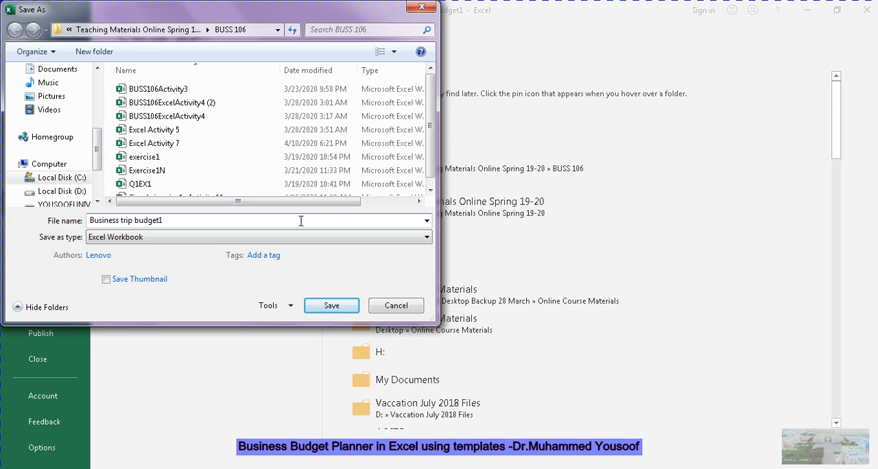
{"action": "type", "text": "-Activiyt"}
{"action": "key", "text": "BackSpace"}
{"action": "key", "text": "BackSpace"}
{"action": "type", "text": "y"}
{"action": "key", "text": "BackSpace"}
{"action": "type", "text": "ty 12"}
{"action": "left_click", "coordinate": [321, 311]}
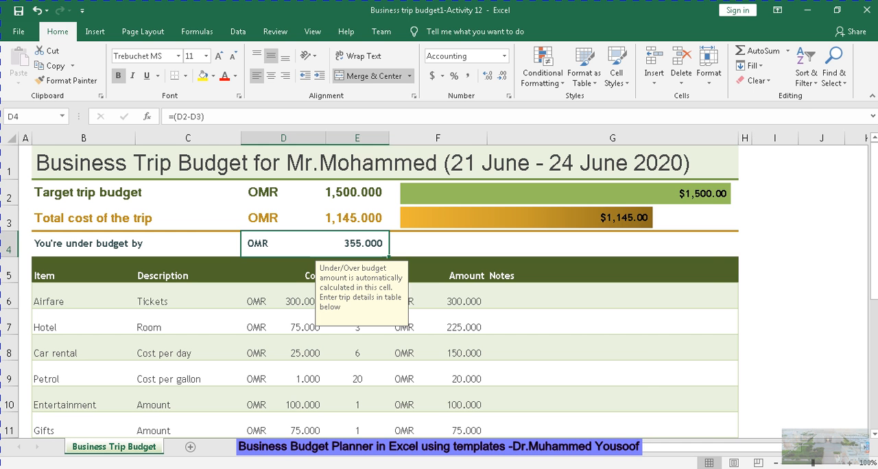
{"action": "left_click", "coordinate": [538, 468]}
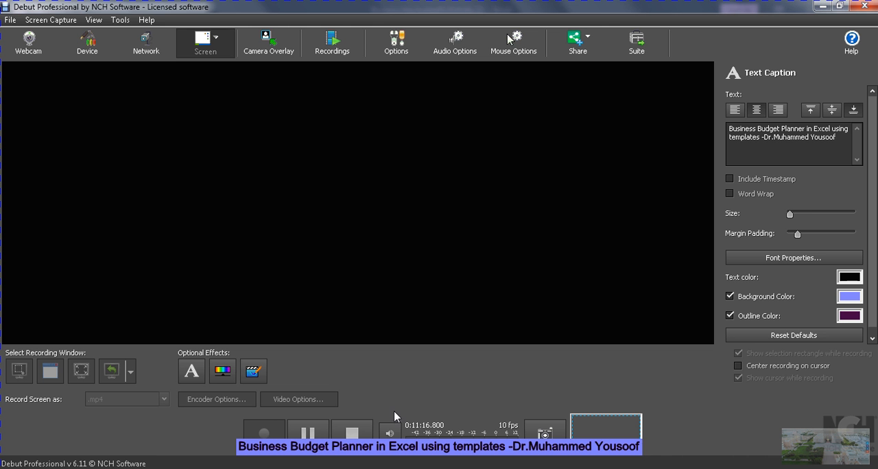